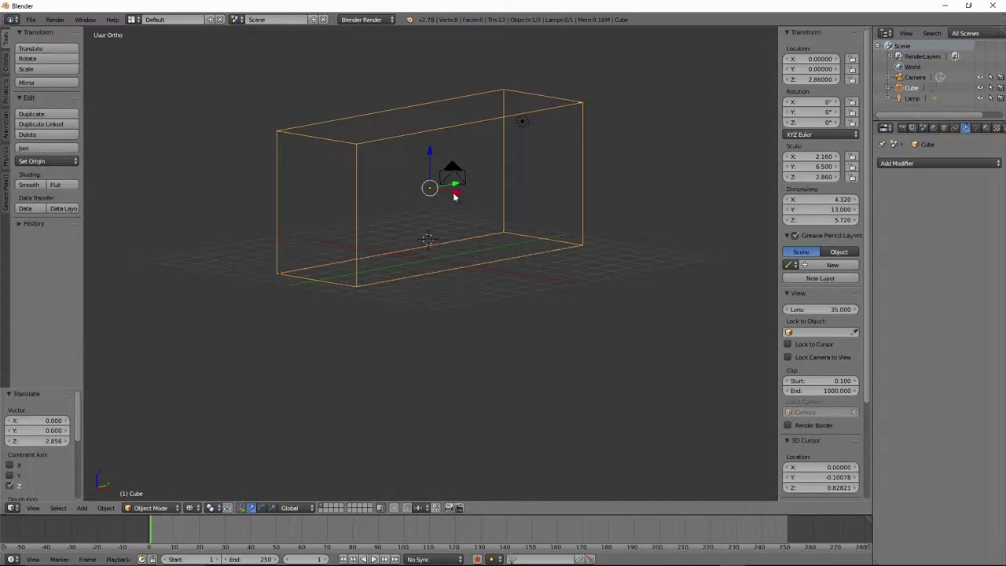
Step: Snap the 3D cursor to the world origin and add a new 2×2×2 cube there
{"action": "key", "text": "shift+s"}
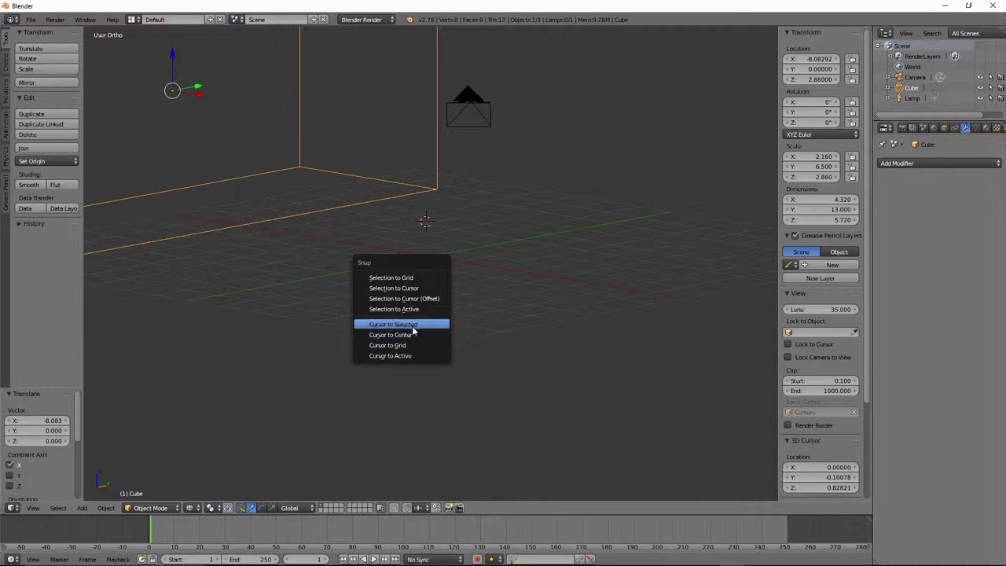
{"action": "left_click", "coordinate": [415, 323]}
{"action": "key", "text": "shift+a"}
{"action": "left_click", "coordinate": [479, 282]}
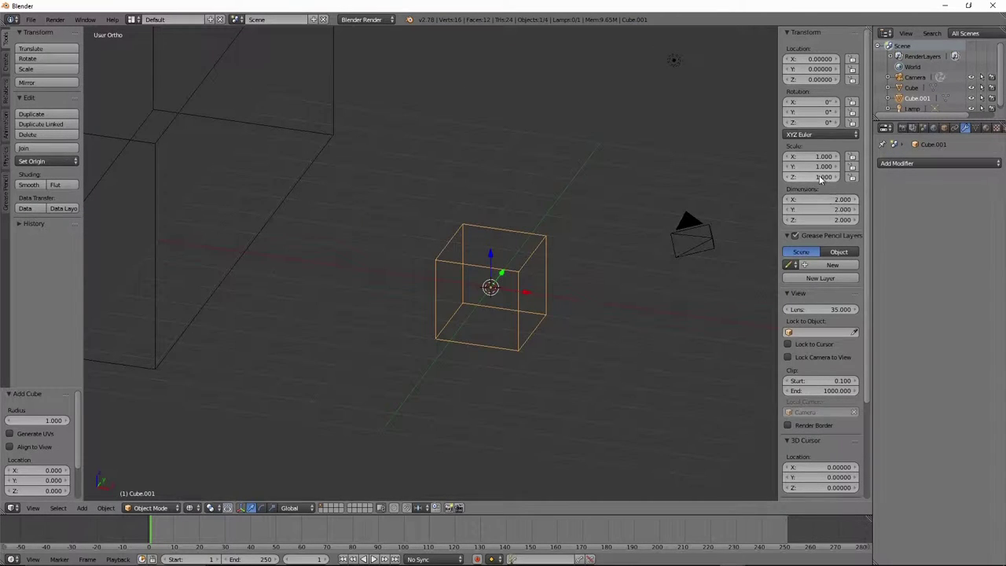
{"action": "key", "text": "KP_7"}
Step: In Edit Mode, shift the new cube 1 unit along X and add an X Mirror modifier
{"action": "key", "text": "Tab"}
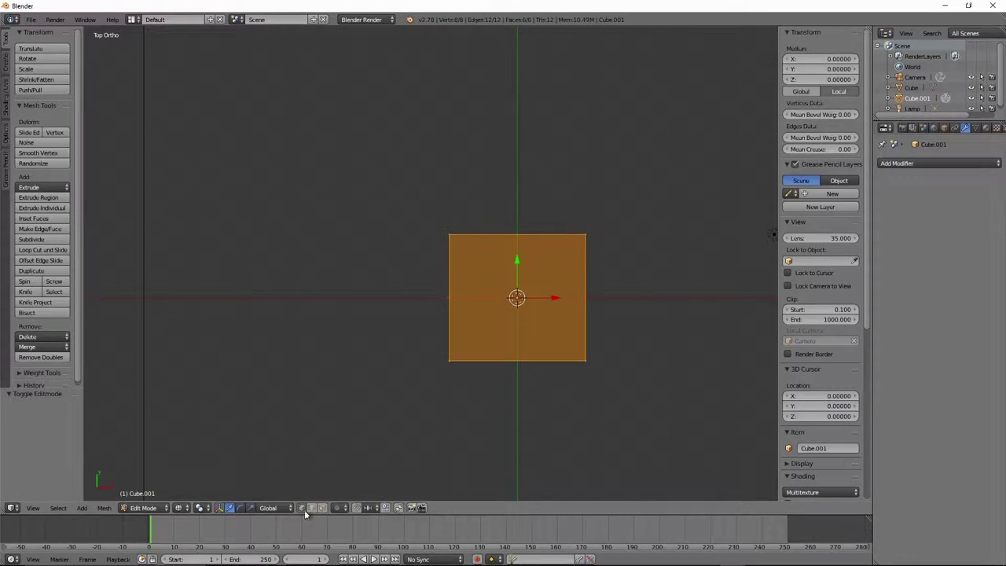
{"action": "left_click", "coordinate": [817, 59]}
{"action": "type", "text": "1"}
{"action": "key", "text": "Return"}
{"action": "left_click", "coordinate": [907, 164]}
{"action": "left_click", "coordinate": [782, 266]}
Step: Lower the top face to flatten the cube, stretch it along Y, and add a loop cut
{"action": "key", "text": "KP_3"}
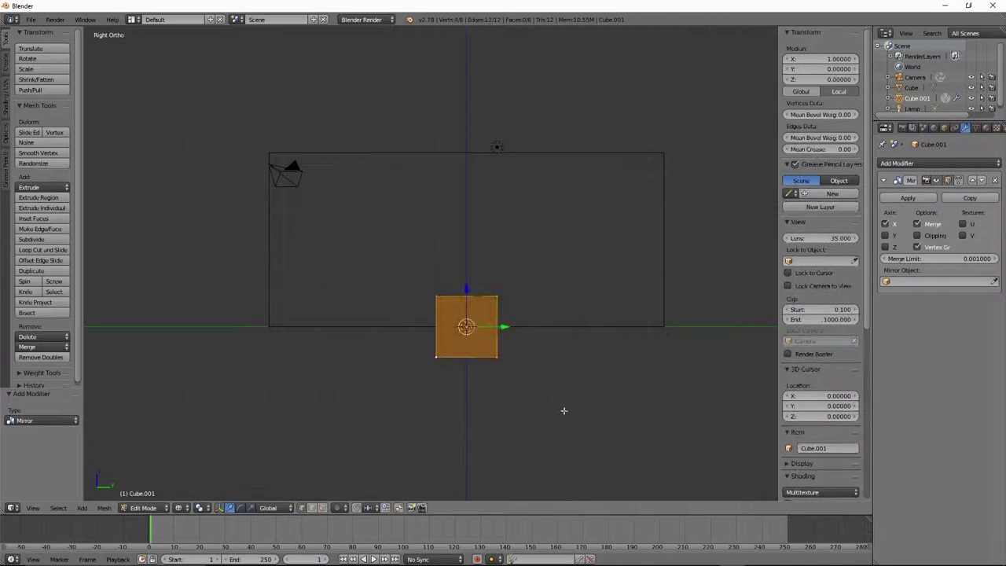
{"action": "scroll", "coordinate": [462, 261], "scroll_direction": "up", "scroll_amount": 2}
{"action": "left_click", "coordinate": [459, 242]}
{"action": "key", "text": "g"}
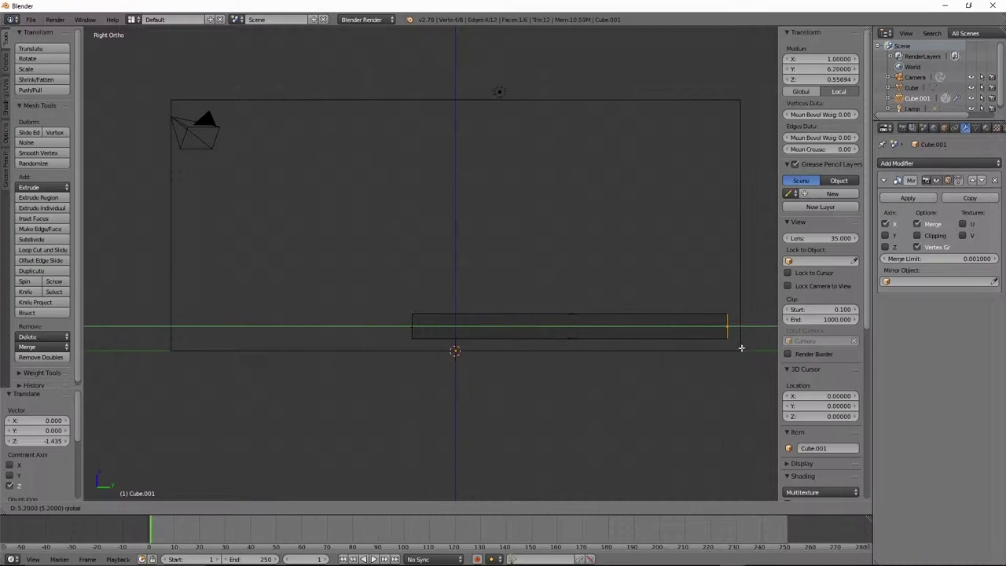
{"action": "left_click_drag", "start_coordinate": [677, 346], "coordinate": [225, 344]}
{"action": "scroll", "coordinate": [444, 338], "scroll_direction": "down", "scroll_amount": 1}
{"action": "left_click", "coordinate": [363, 335]}
{"action": "middle_click_drag", "start_coordinate": [363, 335], "coordinate": [306, 333]}
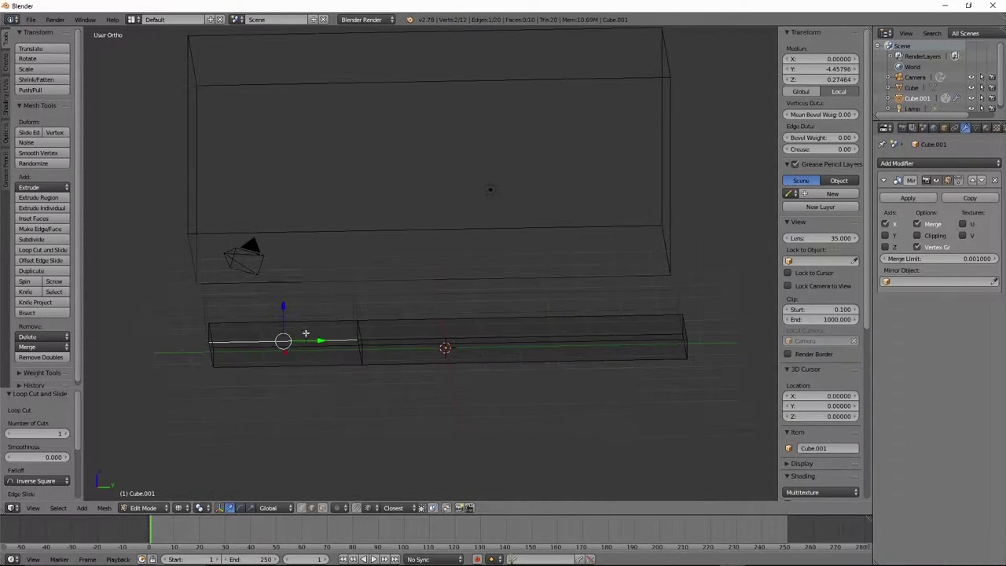
Step: In Right Ortho, raise the strip along Z and extrude edges up into a tall rear box and lower cab
{"action": "key", "text": "KP_3"}
{"action": "key", "text": "a"}
{"action": "key", "text": "g"}
{"action": "key", "text": "z"}
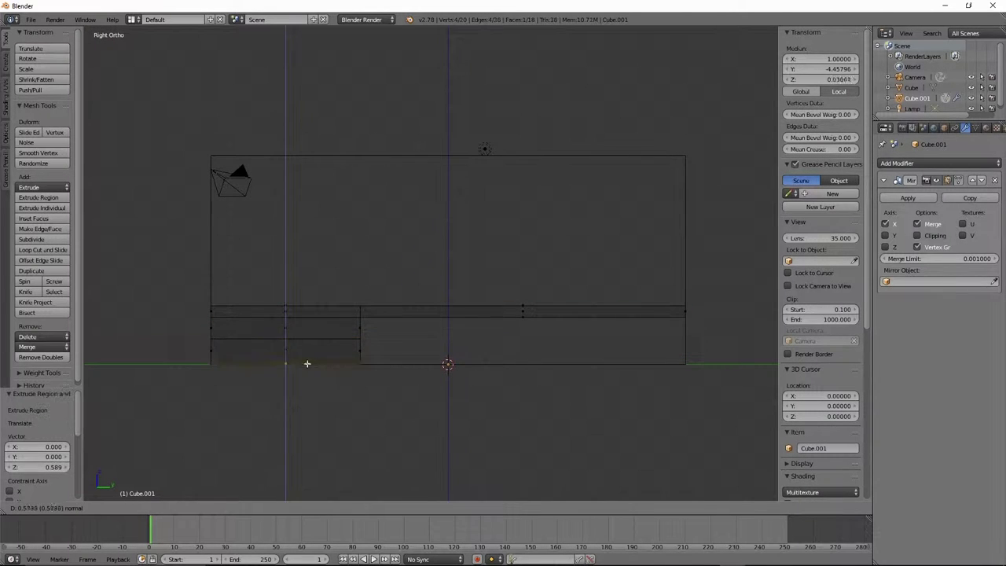
{"action": "left_click", "coordinate": [513, 179]}
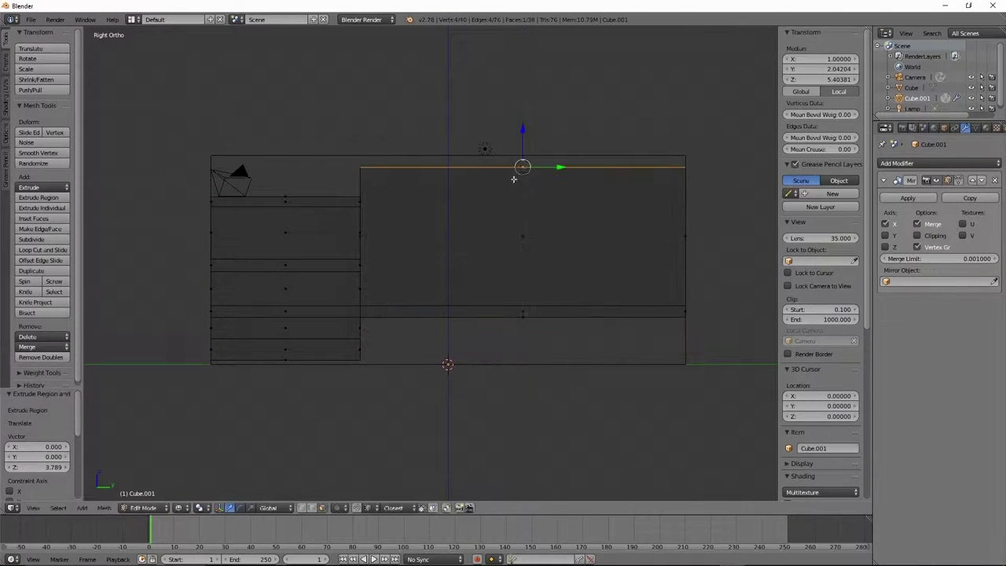
{"action": "left_click", "coordinate": [505, 171]}
{"action": "key", "text": "e"}
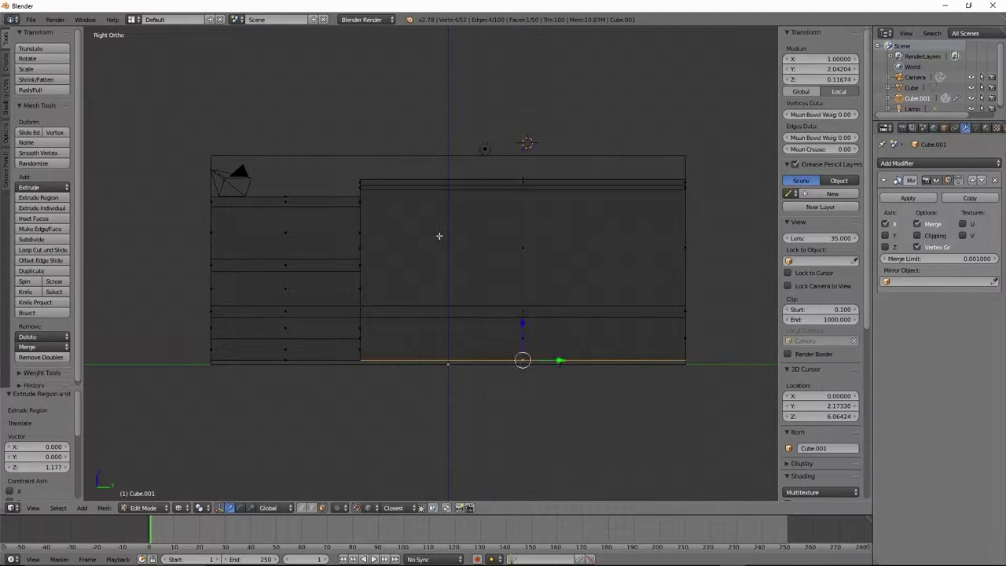
{"action": "scroll", "coordinate": [497, 280], "scroll_direction": "up", "scroll_amount": 3}
{"action": "right_click", "coordinate": [400, 385]}
Step: Slant the cab's front vertices back along Y toward the roof
{"action": "middle_click_drag", "start_coordinate": [399, 386], "coordinate": [351, 364], "text": "shift"}
{"action": "left_click_drag", "start_coordinate": [350, 364], "coordinate": [362, 363]}
{"action": "middle_click_drag", "start_coordinate": [361, 364], "coordinate": [330, 341]}
{"action": "middle_click_drag", "start_coordinate": [329, 240], "coordinate": [359, 225]}
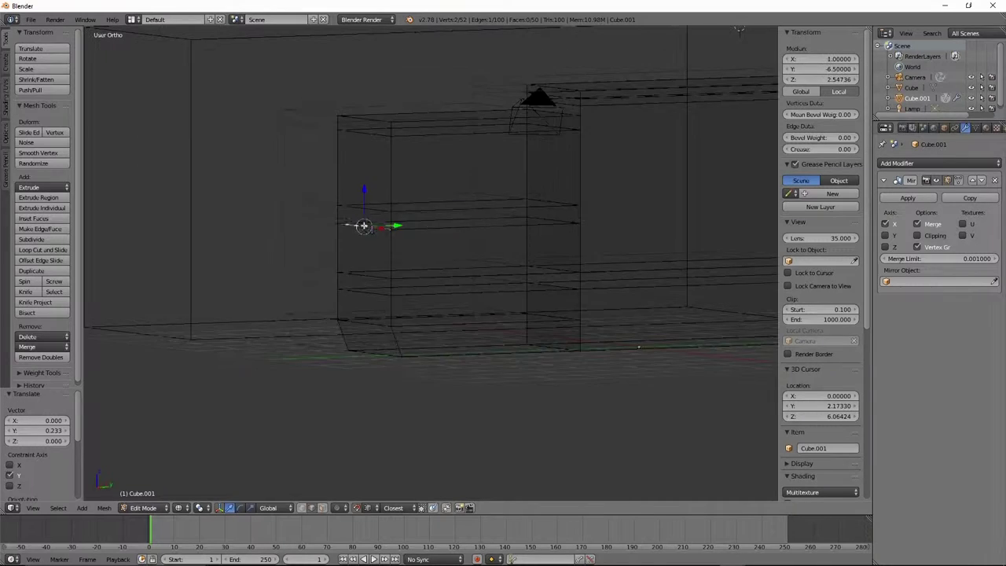
{"action": "key", "text": "g"}
{"action": "key", "text": "y"}
{"action": "left_click", "coordinate": [456, 211]}
{"action": "mouse_move", "coordinate": [456, 210]}
{"action": "middle_mouse_down"}
{"action": "mouse_move", "coordinate": [427, 138]}
{"action": "mouse_move", "coordinate": [478, 153]}
{"action": "middle_mouse_up"}
{"action": "key", "text": "KP_3"}
{"action": "middle_click_drag", "start_coordinate": [539, 134], "coordinate": [440, 240]}
Step: Slide the cab's front vertices further along Y to refine the windscreen angle
{"action": "key", "text": "g"}
{"action": "key", "text": "y"}
{"action": "left_click", "coordinate": [431, 274]}
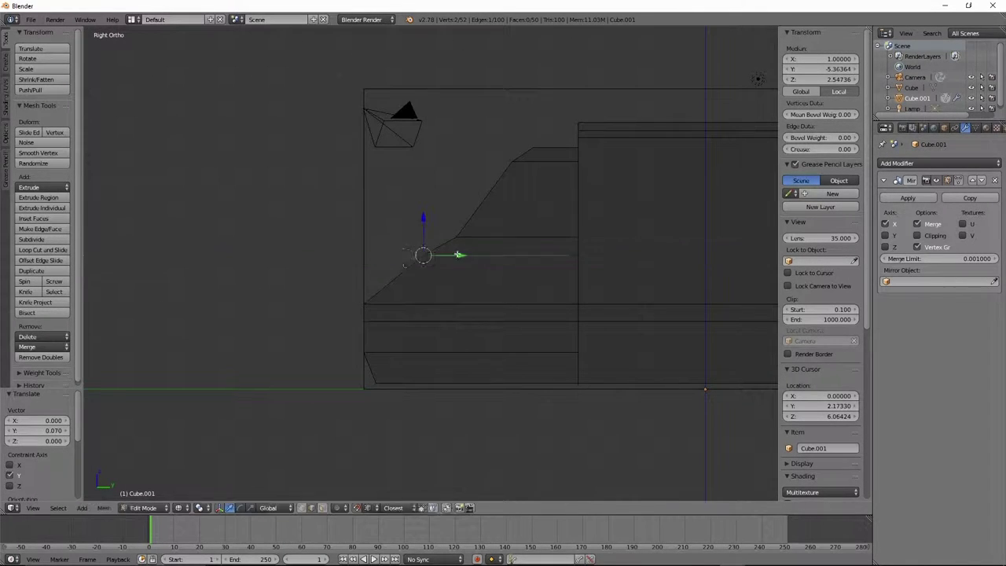
{"action": "left_click", "coordinate": [499, 216]}
{"action": "scroll", "coordinate": [432, 299], "scroll_direction": "up", "scroll_amount": 3}
{"action": "scroll", "coordinate": [354, 181], "scroll_direction": "up", "scroll_amount": 3}
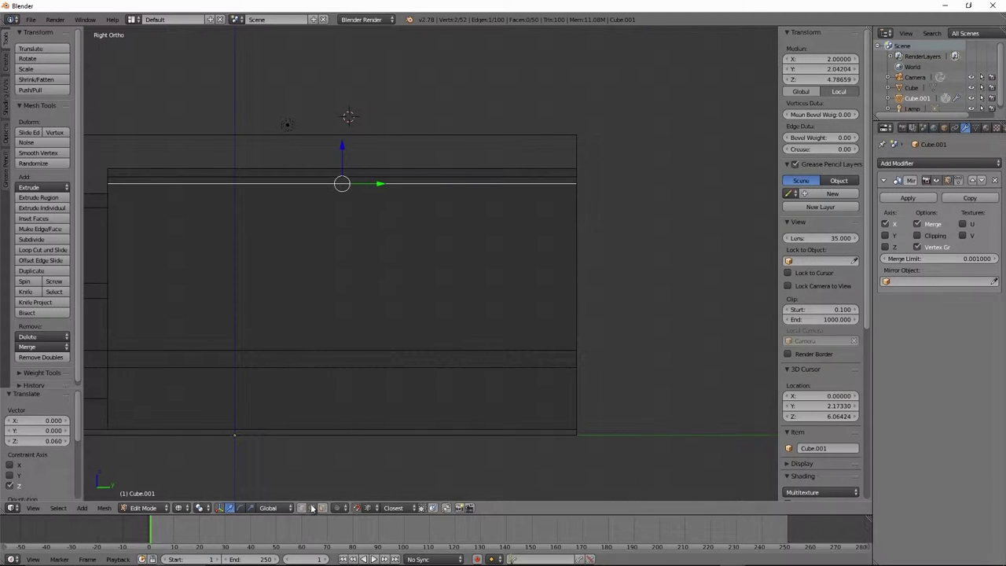
{"action": "scroll", "coordinate": [822, 315], "scroll_direction": "down", "scroll_amount": 5}
Step: Adjust the height of a cab vertex along Z
{"action": "key", "text": "g"}
{"action": "key", "text": "z"}
{"action": "left_click", "coordinate": [658, 250]}
{"action": "scroll", "coordinate": [658, 250], "scroll_direction": "down", "scroll_amount": 2}
{"action": "mouse_move", "coordinate": [417, 270]}
{"action": "middle_mouse_down"}
{"action": "mouse_move", "coordinate": [301, 330]}
{"action": "mouse_move", "coordinate": [401, 338]}
{"action": "middle_mouse_up"}
{"action": "scroll", "coordinate": [401, 339], "scroll_direction": "down", "scroll_amount": 3}
{"action": "scroll", "coordinate": [401, 339], "scroll_direction": "up", "scroll_amount": 2}
{"action": "key", "text": "KP_3"}
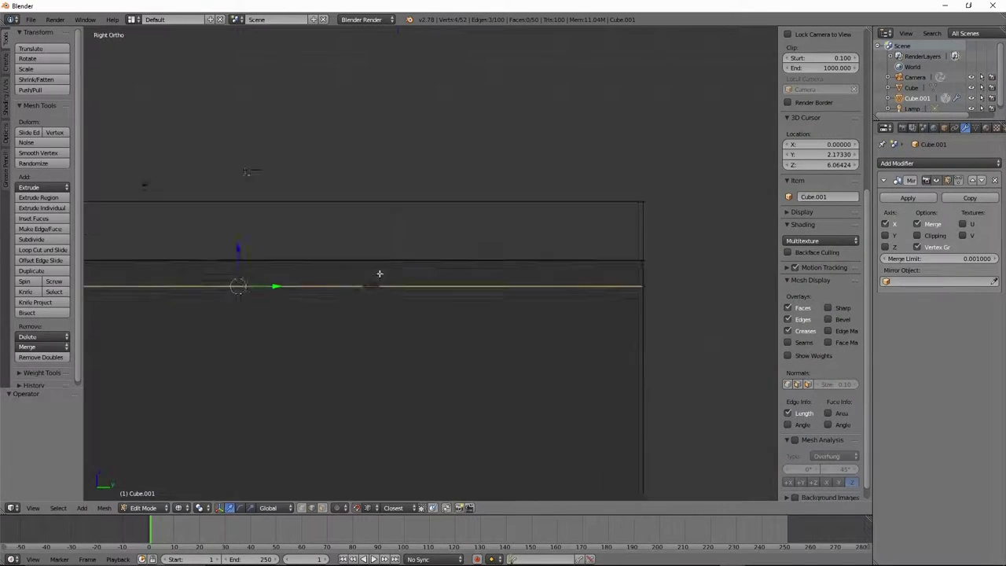
{"action": "scroll", "coordinate": [546, 276], "scroll_direction": "down", "scroll_amount": 3}
{"action": "middle_click_drag", "start_coordinate": [307, 337], "coordinate": [451, 321]}
{"action": "scroll", "coordinate": [451, 321], "scroll_direction": "up", "scroll_amount": 3}
Step: Inset a cab side face by 0.03
{"action": "right_click", "coordinate": [464, 314]}
{"action": "key", "text": "i"}
{"action": "scroll", "coordinate": [418, 345], "scroll_direction": "up", "scroll_amount": 2}
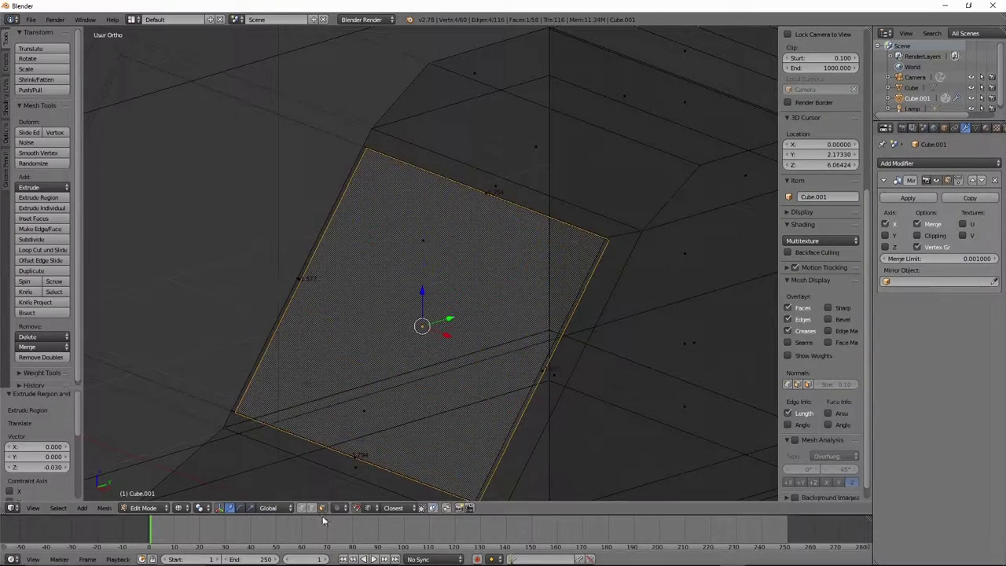
Step: Delete the unwanted face using X > Edges
{"action": "scroll", "coordinate": [288, 276], "scroll_direction": "up", "scroll_amount": 2}
{"action": "key", "text": "x"}
{"action": "left_click", "coordinate": [304, 285]}
Step: In wireframe, select the cab's side face and inset a window panel from the front view
{"action": "scroll", "coordinate": [347, 294], "scroll_direction": "down", "scroll_amount": 5}
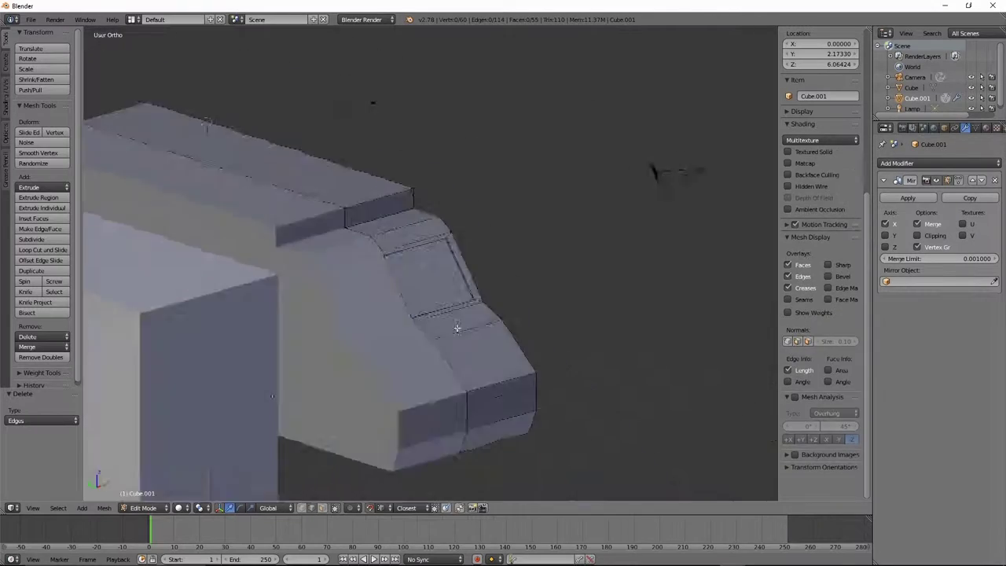
{"action": "middle_click_drag", "start_coordinate": [476, 328], "coordinate": [364, 414]}
{"action": "key", "text": "z"}
{"action": "scroll", "coordinate": [404, 330], "scroll_direction": "up", "scroll_amount": 4}
{"action": "right_click", "coordinate": [404, 328]}
{"action": "mouse_move", "coordinate": [404, 330]}
{"action": "middle_mouse_down"}
{"action": "mouse_move", "coordinate": [353, 284]}
{"action": "mouse_move", "coordinate": [370, 315]}
{"action": "middle_mouse_up"}
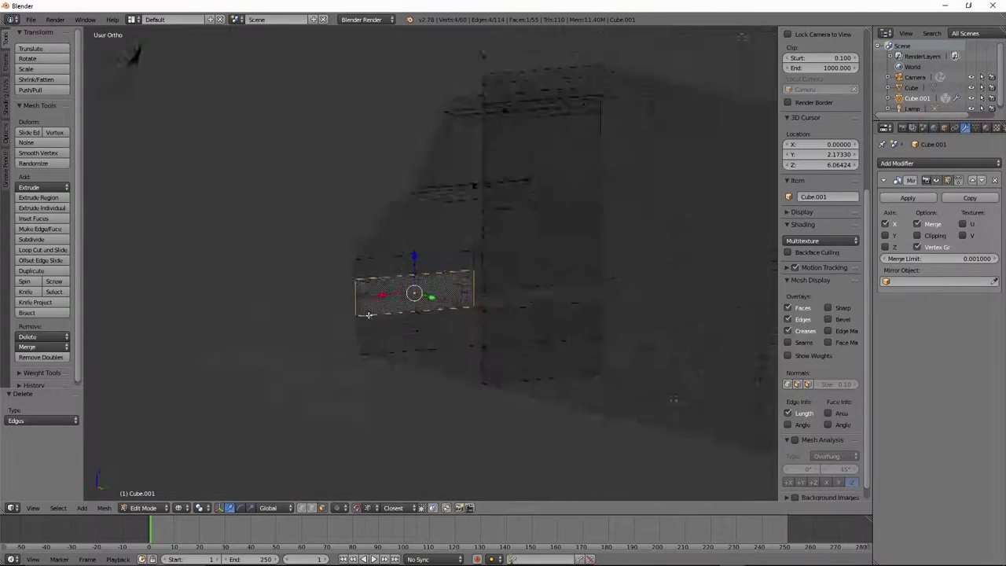
{"action": "scroll", "coordinate": [467, 285], "scroll_direction": "up", "scroll_amount": 2}
{"action": "key", "text": "KP_1"}
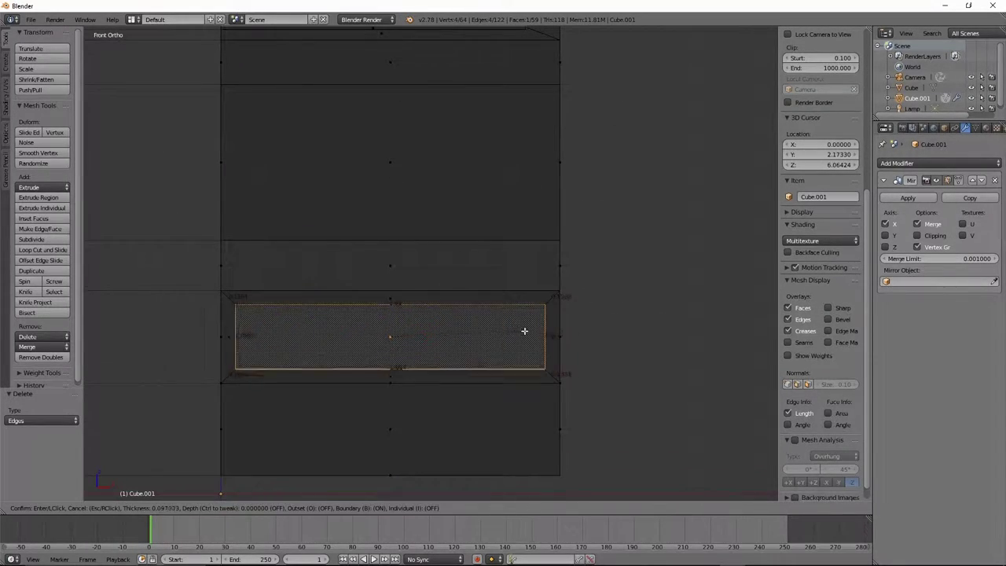
{"action": "left_click", "coordinate": [541, 339]}
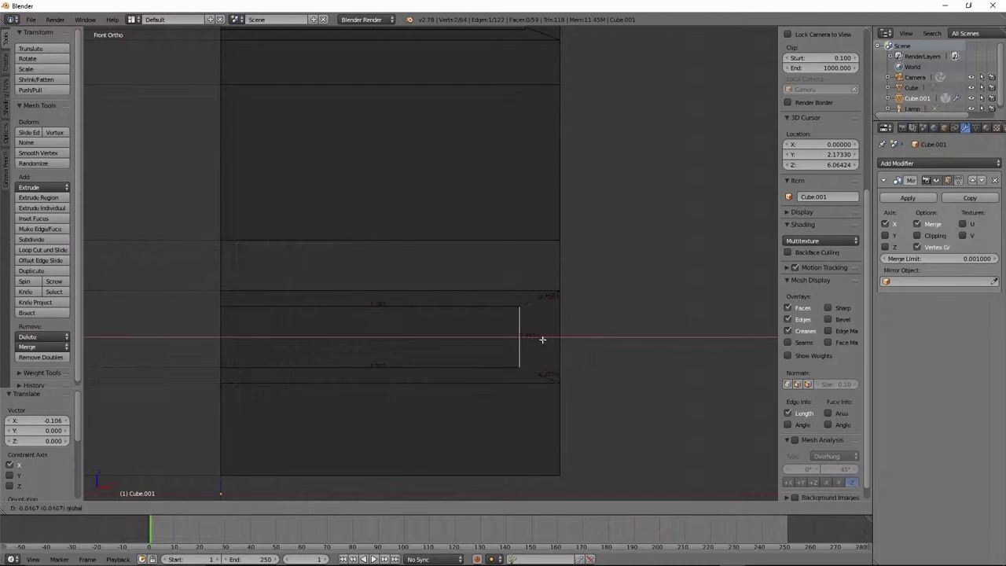
Step: Select the small inner face at the right end and widen it along Y
{"action": "right_click", "coordinate": [534, 336]}
{"action": "scroll", "coordinate": [506, 371], "scroll_direction": "up", "scroll_amount": 2}
{"action": "key", "text": "s"}
{"action": "key", "text": "y"}
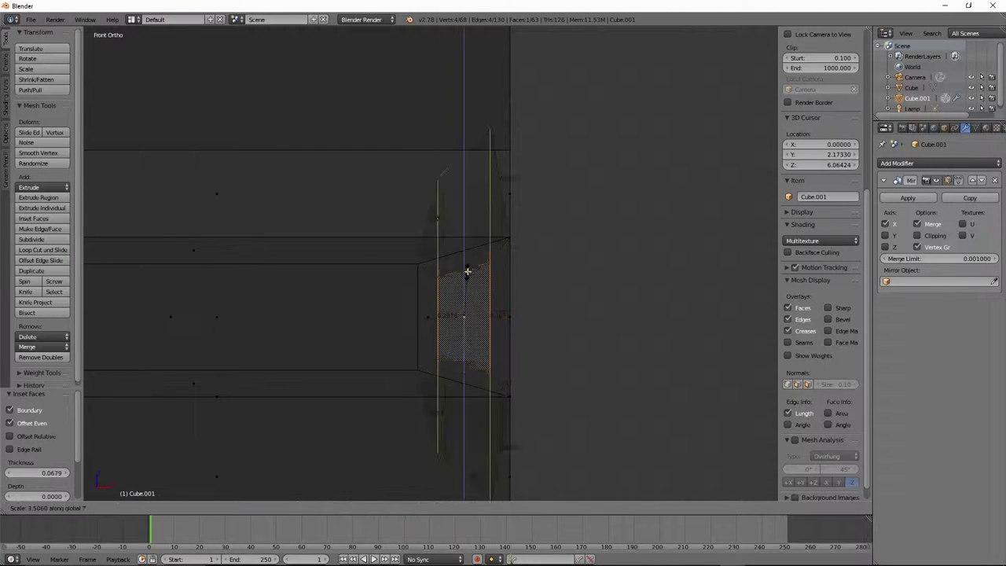
{"action": "left_click", "coordinate": [460, 353]}
Step: Subdivide the long side panel into horizontal strips and checker-deselect alternate strips for the stripes
{"action": "middle_click_drag", "start_coordinate": [367, 336], "coordinate": [225, 308]}
{"action": "left_click", "coordinate": [55, 238]}
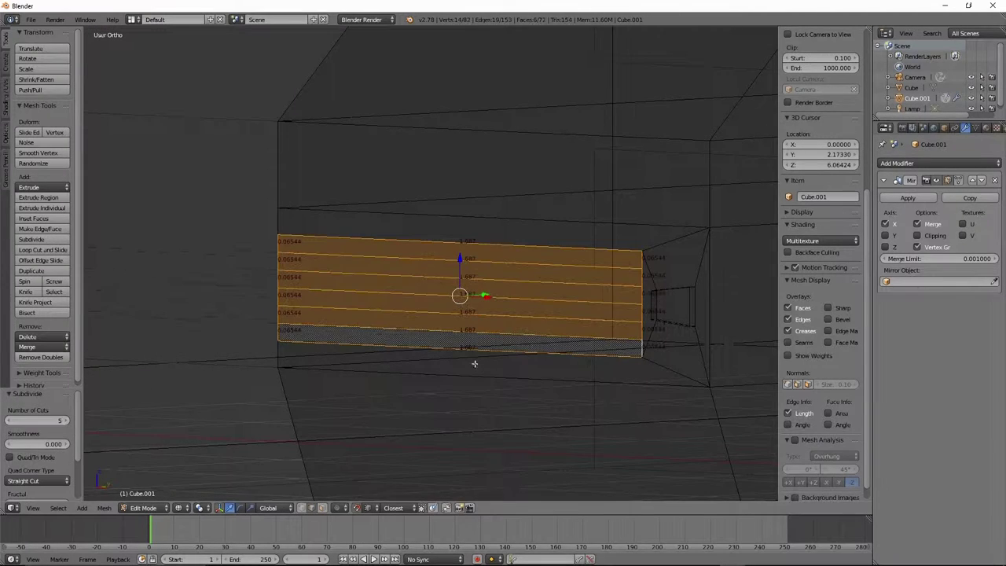
{"action": "left_click", "coordinate": [376, 323]}
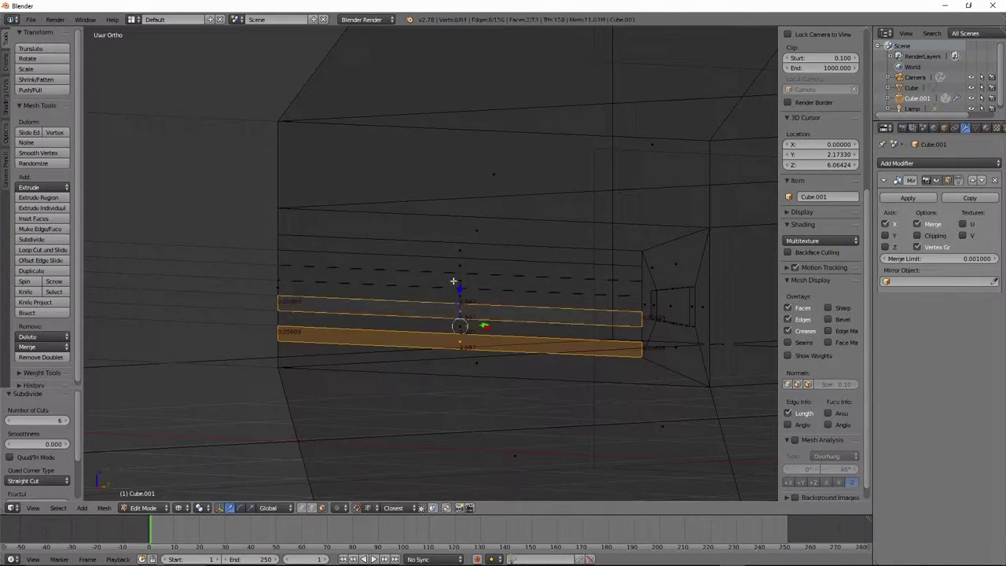
{"action": "left_click", "coordinate": [471, 265], "text": "shift"}
{"action": "key", "text": "Tab"}
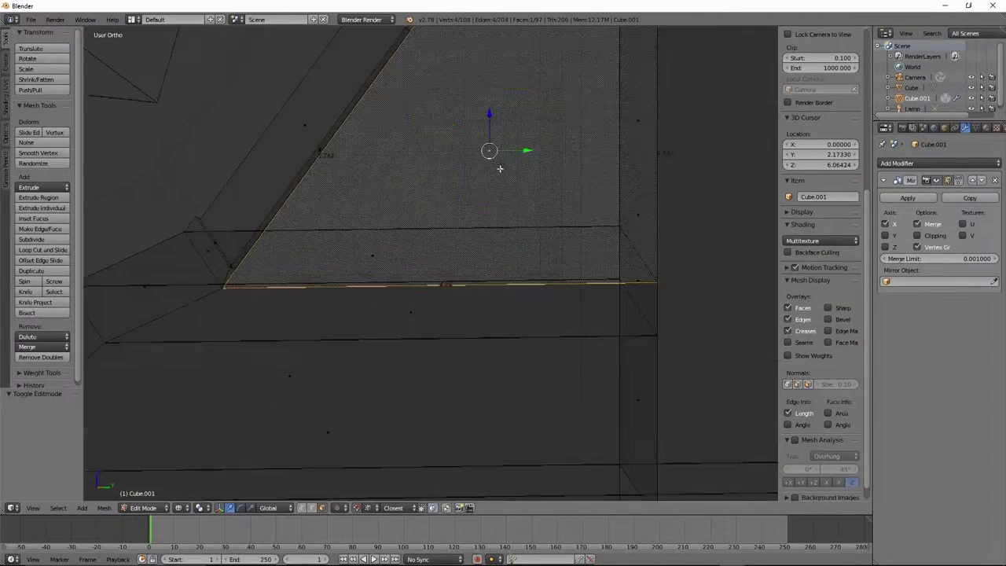
{"action": "key", "text": "i"}
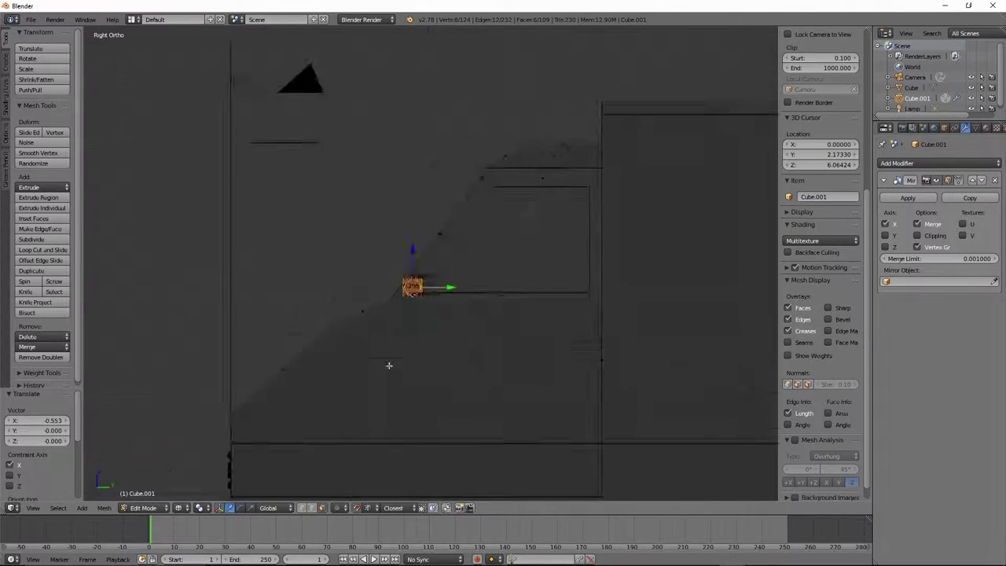
Step: Extrude the front roof face up into a raised block, lowering it and rotating it around Z
{"action": "left_click", "coordinate": [355, 313]}
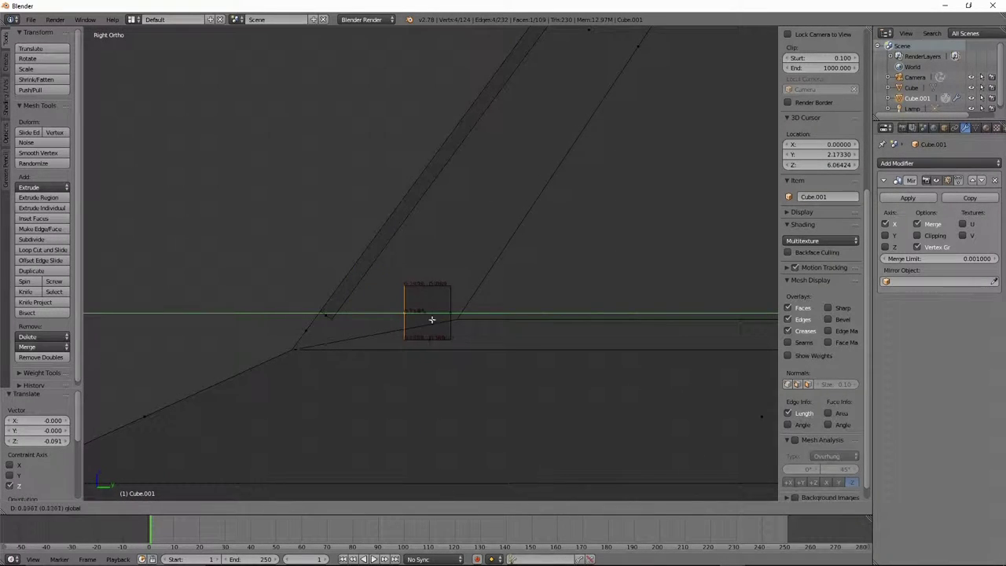
{"action": "key", "text": "Return"}
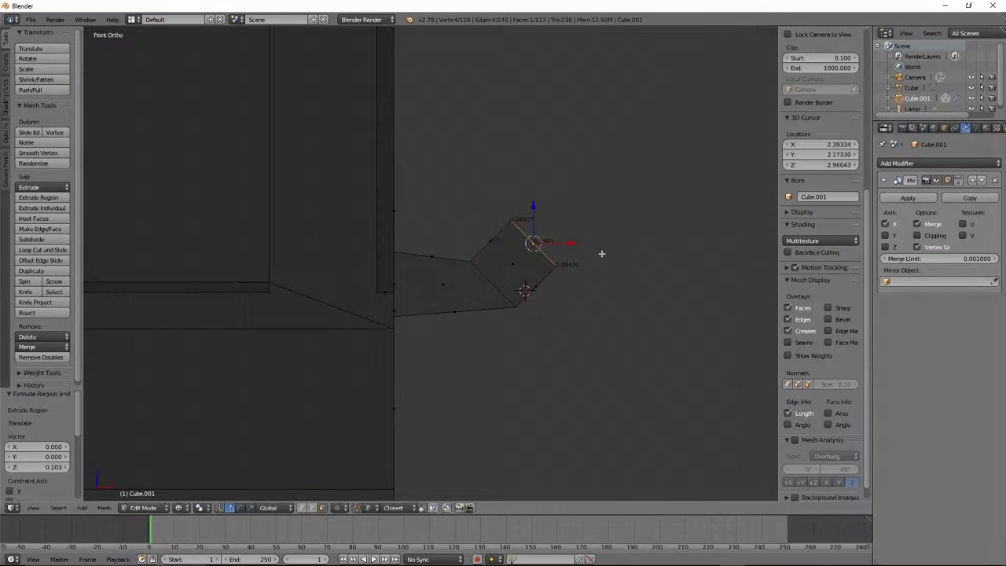
{"action": "key", "text": "z"}
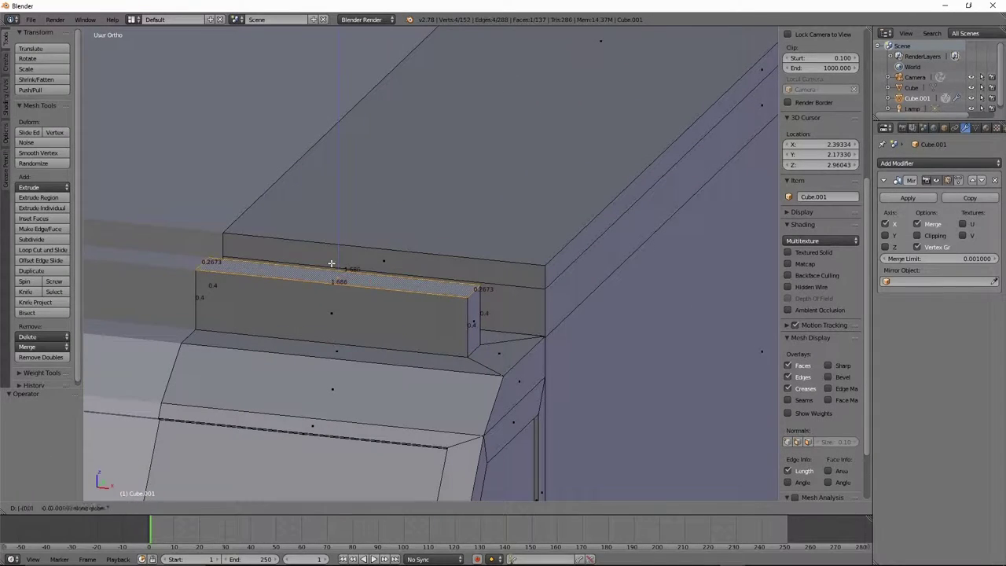
Step: Lower the selected roof face by -0.1 along Z
{"action": "type", "text": "-0.1"}
{"action": "key", "text": "Return"}
{"action": "mouse_move", "coordinate": [331, 263]}
{"action": "middle_mouse_down"}
{"action": "mouse_move", "coordinate": [479, 243]}
{"action": "mouse_move", "coordinate": [575, 289]}
{"action": "middle_mouse_up"}
Step: Knife-cut a new edge across the roof block and slide it along X from the top view
{"action": "key", "text": "k"}
{"action": "key", "text": "Return"}
{"action": "key", "text": "KP_7"}
{"action": "key", "text": "g"}
{"action": "key", "text": "x"}
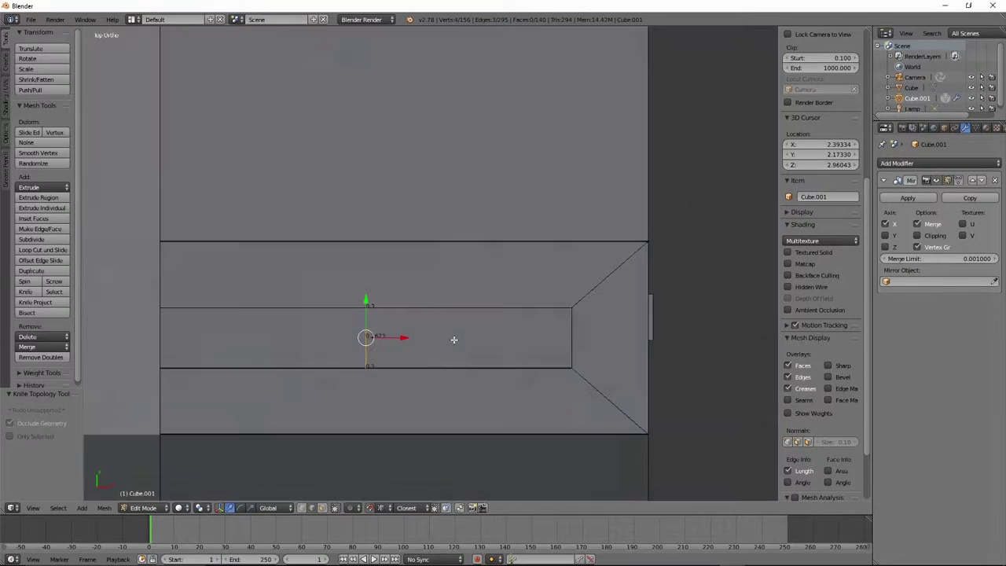
{"action": "left_click", "coordinate": [535, 346]}
{"action": "middle_click_drag", "start_coordinate": [536, 346], "coordinate": [471, 337]}
Step: Extrude the face outward and push the top strip back along Y into a stepped trim
{"action": "key", "text": "e"}
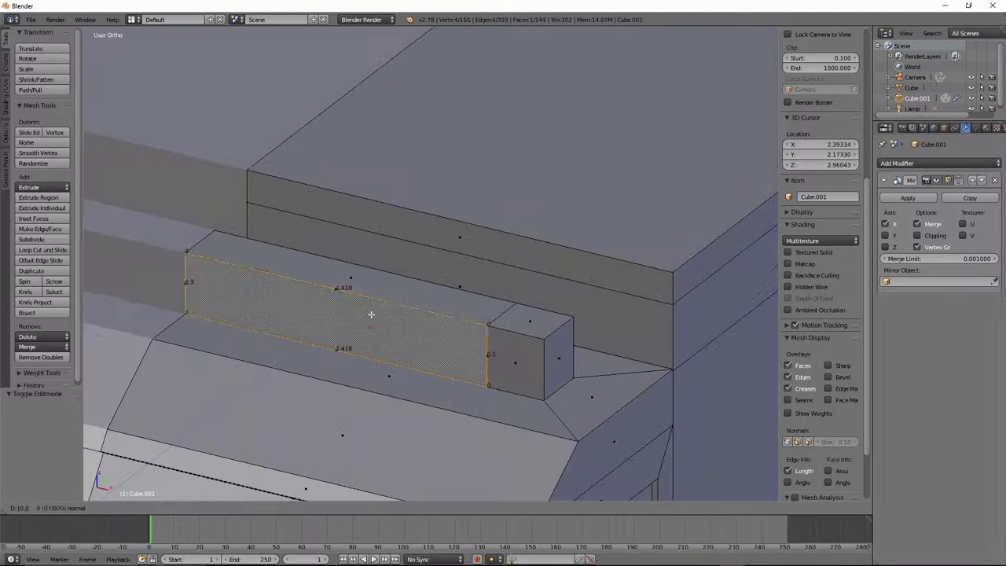
{"action": "left_click", "coordinate": [348, 285], "text": "shift"}
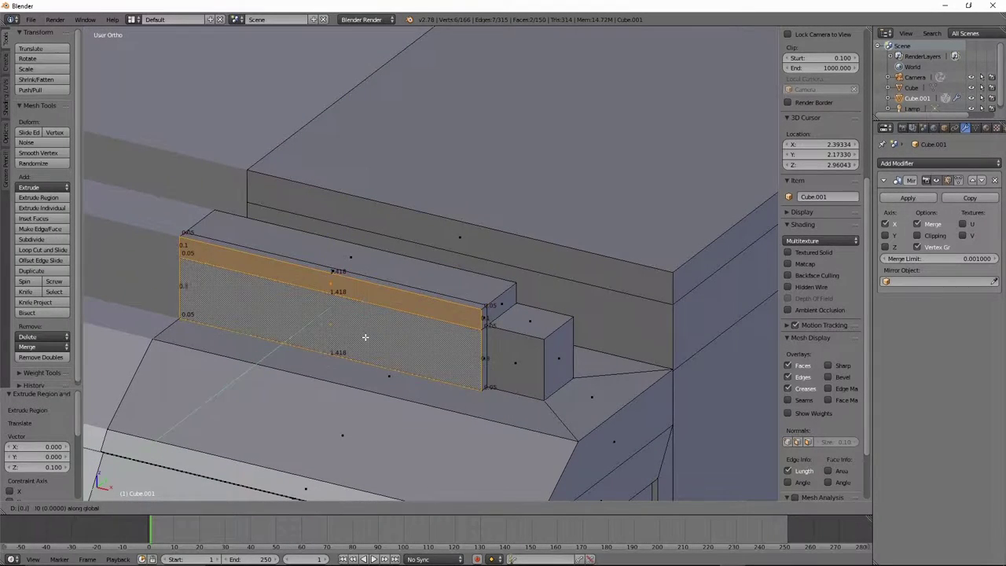
{"action": "key", "text": "g"}
{"action": "key", "text": "y"}
{"action": "mouse_move", "coordinate": [388, 300]}
{"action": "middle_mouse_down"}
{"action": "mouse_move", "coordinate": [448, 366]}
{"action": "mouse_move", "coordinate": [453, 276]}
{"action": "mouse_move", "coordinate": [424, 283]}
{"action": "middle_mouse_up"}
Step: Back in Edit Mode, duplicate a face to place beside the van
{"action": "key", "text": "Tab"}
{"action": "scroll", "coordinate": [453, 276], "scroll_direction": "up", "scroll_amount": 3}
{"action": "key", "text": "Tab"}
{"action": "scroll", "coordinate": [453, 276], "scroll_direction": "up", "scroll_amount": 3}
{"action": "key", "text": "shift+d"}
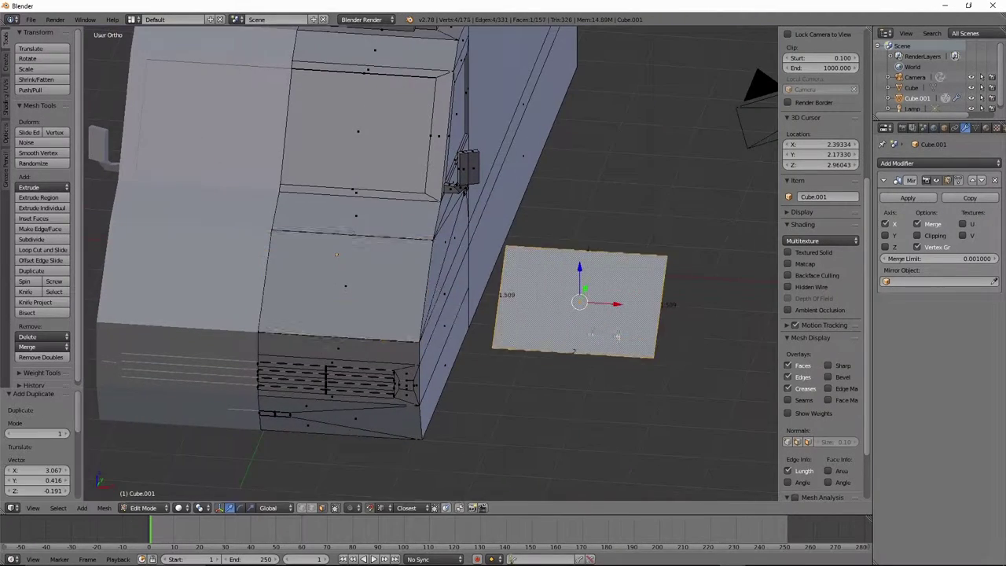
Step: Drop the duplicate face beside the van and subdivide it with 2 cuts into a grid
{"action": "left_click", "coordinate": [453, 331]}
{"action": "key", "text": "KP_1"}
{"action": "scroll", "coordinate": [453, 331], "scroll_direction": "up", "scroll_amount": 2}
{"action": "left_click", "coordinate": [33, 239]}
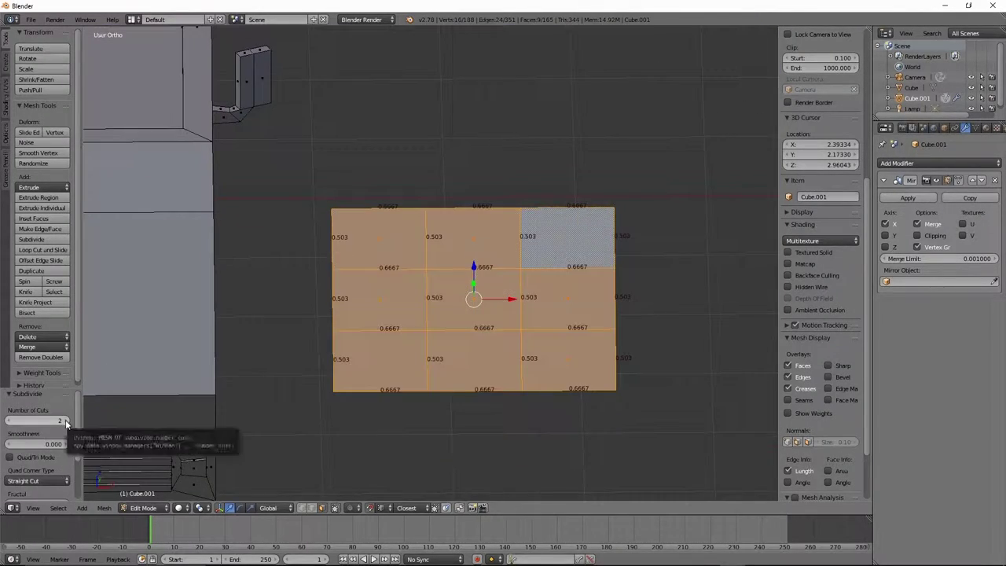
{"action": "right_click", "coordinate": [379, 361]}
{"action": "scroll", "coordinate": [825, 59], "scroll_direction": "up", "scroll_amount": 5}
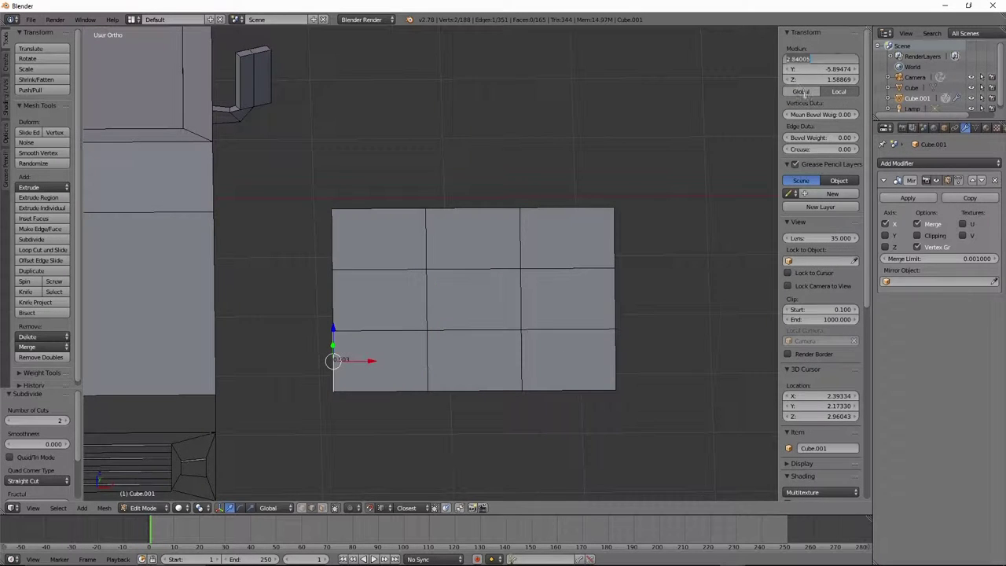
{"action": "type", "text": "3.50672"}
{"action": "key", "text": "Return"}
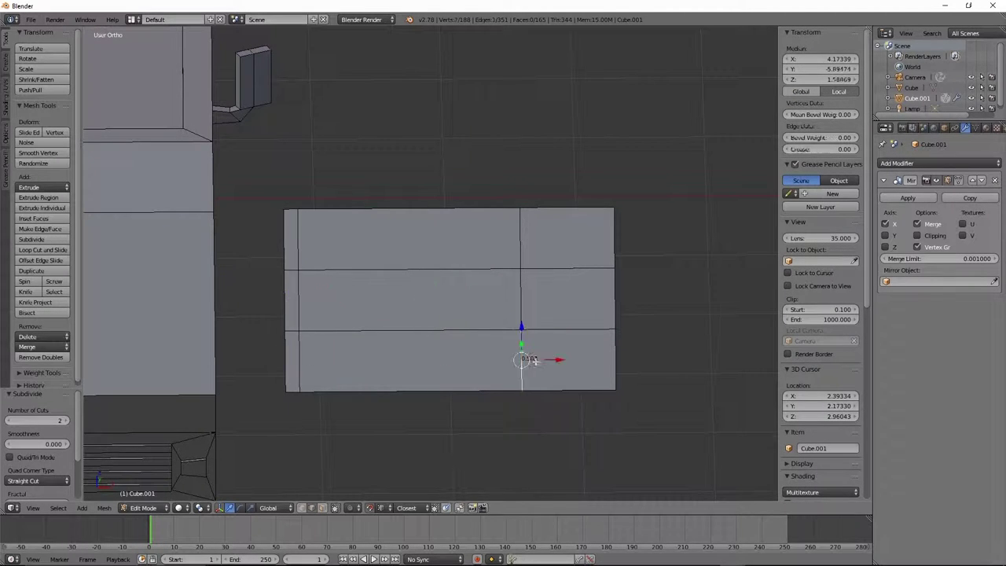
Step: Delete the grid's corner faces to leave a cross shape
{"action": "key", "text": "3"}
{"action": "key", "text": "a"}
{"action": "key", "text": "x"}
{"action": "left_click", "coordinate": [320, 234]}
{"action": "mouse_move", "coordinate": [348, 291]}
{"action": "middle_mouse_down"}
{"action": "mouse_move", "coordinate": [498, 321]}
{"action": "mouse_move", "coordinate": [331, 260]}
{"action": "middle_mouse_up"}
{"action": "scroll", "coordinate": [325, 254], "scroll_direction": "up", "scroll_amount": 4}
Step: Slide the cross piece along X off the van body
{"action": "key", "text": "g"}
{"action": "key", "text": "x"}
{"action": "left_click", "coordinate": [441, 267]}
{"action": "mouse_move", "coordinate": [441, 267]}
{"action": "middle_mouse_down"}
{"action": "mouse_move", "coordinate": [466, 288]}
{"action": "mouse_move", "coordinate": [441, 272]}
{"action": "mouse_move", "coordinate": [587, 183]}
{"action": "middle_mouse_up"}
Step: Lengthen one cross arm by setting its edges' Median X to 4
{"action": "right_click", "coordinate": [466, 289]}
{"action": "right_click", "coordinate": [451, 259], "text": "alt"}
{"action": "middle_click_drag", "start_coordinate": [391, 334], "coordinate": [410, 197]}
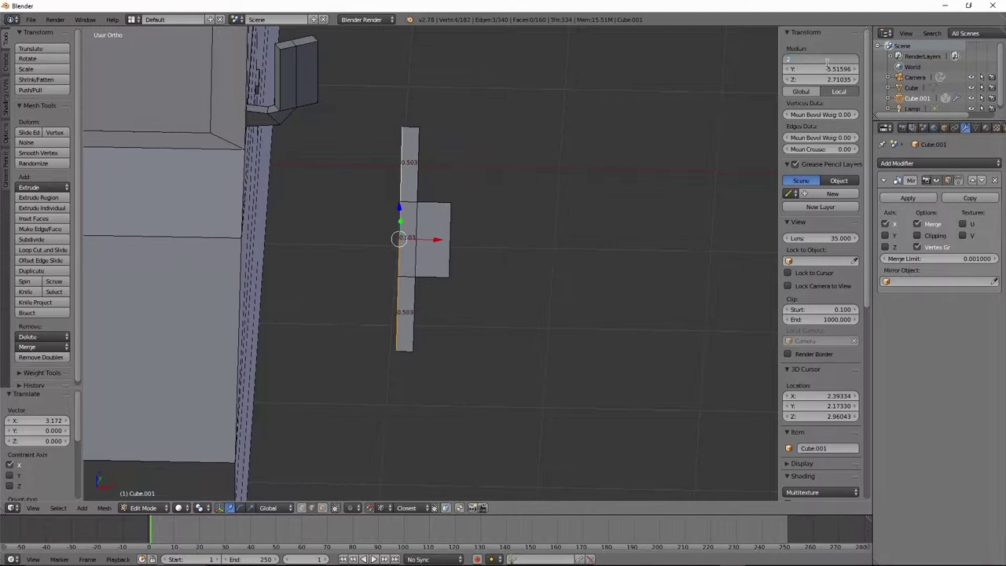
{"action": "type", "text": "4"}
{"action": "key", "text": "Return"}
{"action": "middle_click_drag", "start_coordinate": [440, 259], "coordinate": [417, 258]}
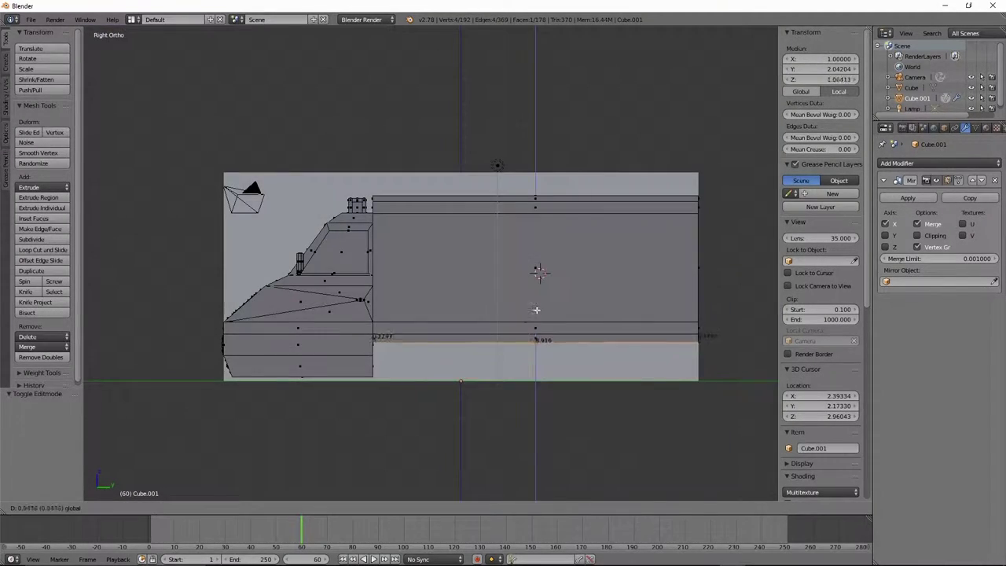
Step: Add a circle under the front, slide it along Y and fill it as a wheel face
{"action": "key", "text": "shift+a"}
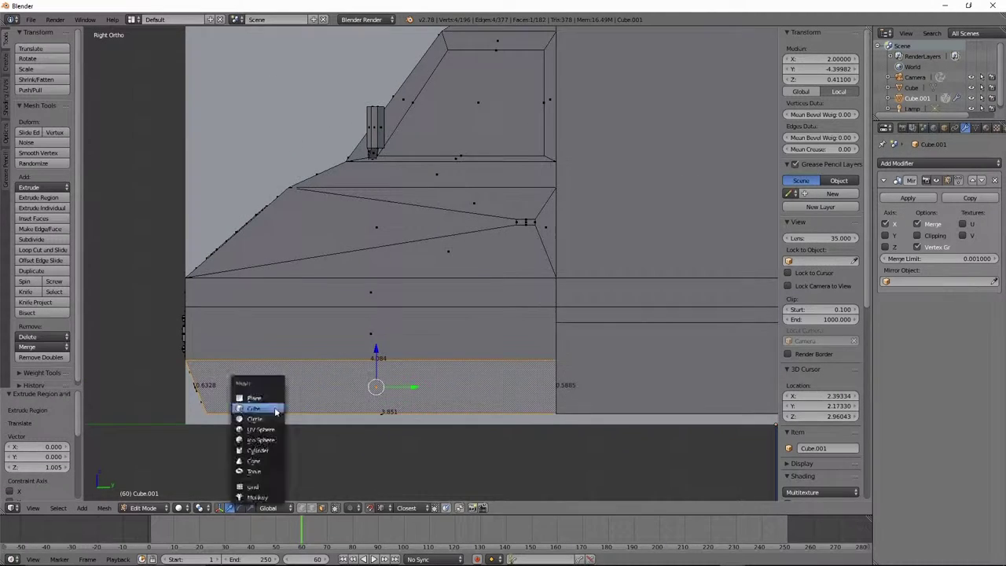
{"action": "left_click", "coordinate": [259, 417]}
{"action": "scroll", "coordinate": [597, 276], "scroll_direction": "up", "scroll_amount": 2}
{"action": "key", "text": "g"}
{"action": "key", "text": "y"}
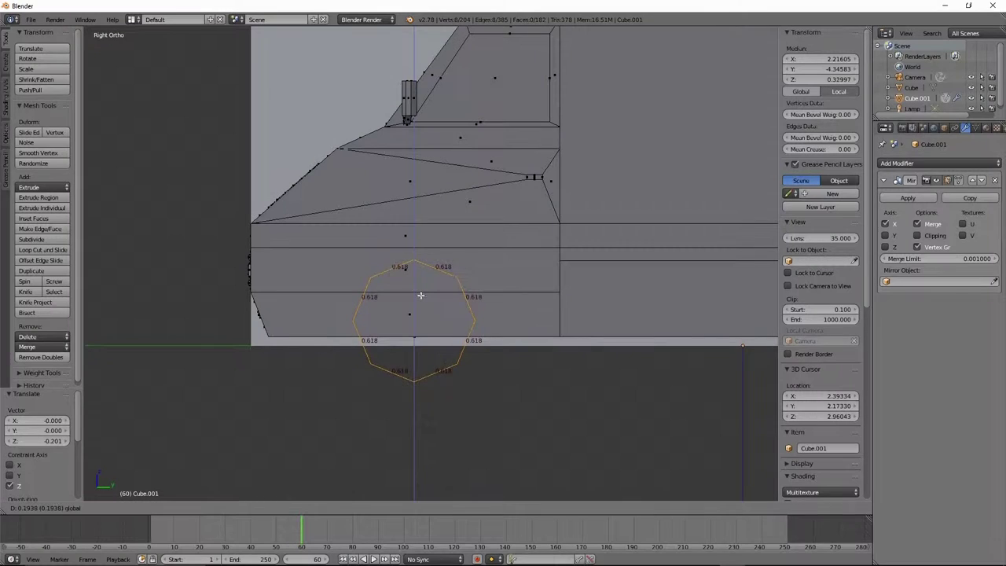
{"action": "key", "text": "f"}
Step: Delete the body strip above the wheel and reposition the arch-opening vertices
{"action": "right_click", "coordinate": [328, 272]}
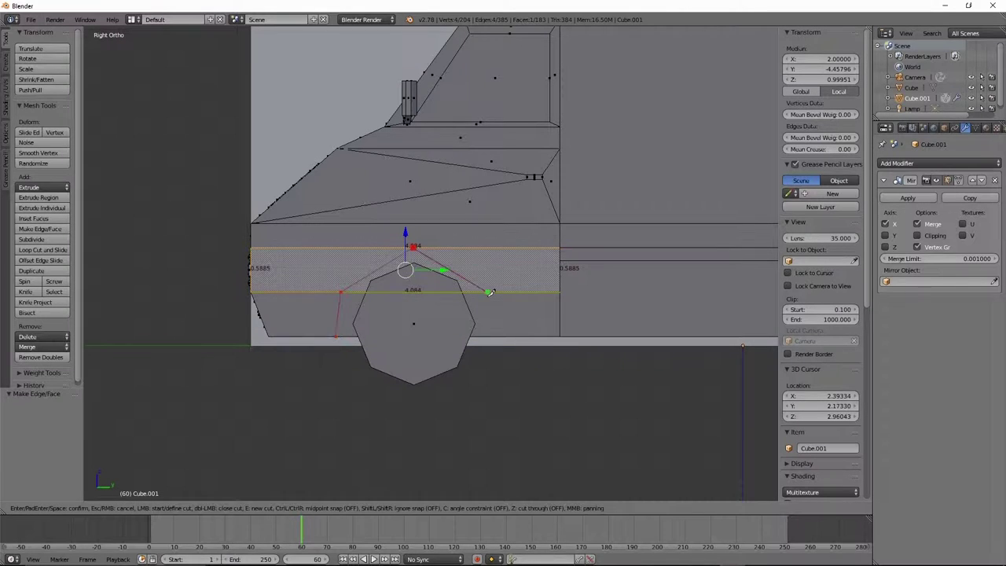
{"action": "key", "text": "x"}
{"action": "left_click", "coordinate": [315, 441]}
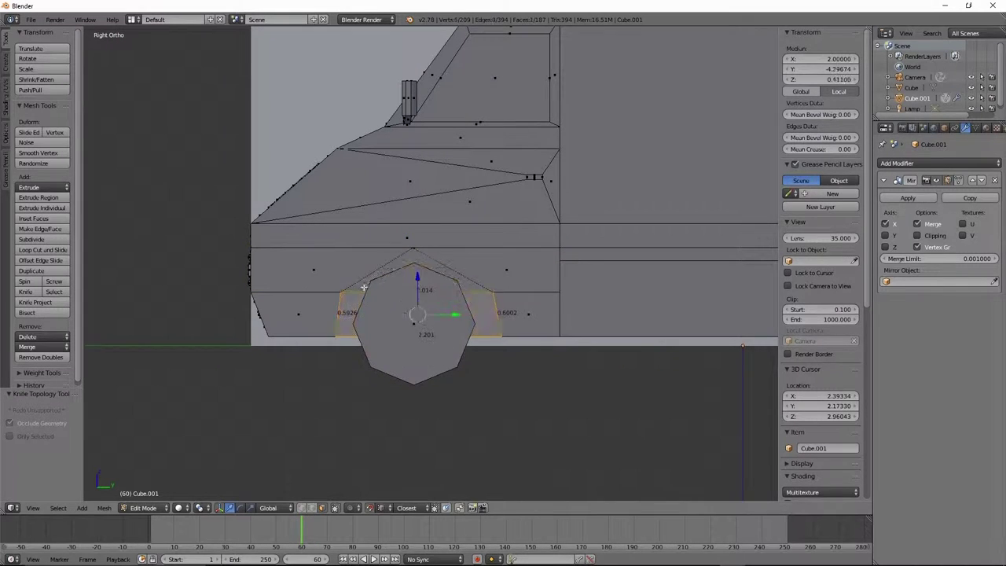
{"action": "middle_click_drag", "start_coordinate": [409, 314], "coordinate": [483, 305]}
{"action": "scroll", "coordinate": [351, 319], "scroll_direction": "up", "scroll_amount": 5}
{"action": "key", "text": "KP_3"}
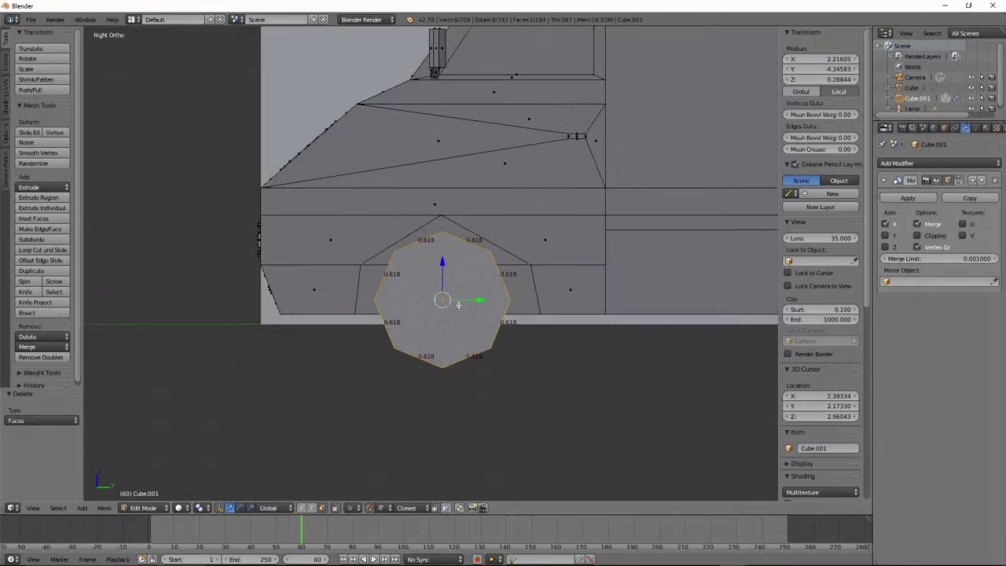
{"action": "right_click", "coordinate": [519, 267]}
{"action": "right_click", "coordinate": [361, 313]}
{"action": "key", "text": "g"}
{"action": "left_click", "coordinate": [392, 290]}
Step: Fill the arch opening with a face and extrude along Z, giving the wheel 0.341 thickness
{"action": "mouse_move", "coordinate": [392, 290]}
{"action": "middle_mouse_down"}
{"action": "mouse_move", "coordinate": [472, 314]}
{"action": "mouse_move", "coordinate": [440, 299]}
{"action": "mouse_move", "coordinate": [409, 321]}
{"action": "mouse_move", "coordinate": [461, 331]}
{"action": "mouse_move", "coordinate": [506, 284]}
{"action": "mouse_move", "coordinate": [306, 299]}
{"action": "mouse_move", "coordinate": [391, 273]}
{"action": "mouse_move", "coordinate": [380, 223]}
{"action": "mouse_move", "coordinate": [403, 225]}
{"action": "mouse_move", "coordinate": [548, 380]}
{"action": "middle_mouse_up"}
{"action": "key", "text": "f"}
{"action": "key", "text": "KP_1"}
{"action": "key", "text": "KP_1"}
{"action": "key", "text": "g"}
{"action": "key", "text": "z"}
{"action": "key", "text": "KP_1"}
{"action": "key", "text": "e"}
{"action": "key", "text": "z"}
{"action": "left_click", "coordinate": [438, 341]}
{"action": "key", "text": "KP_1"}
{"action": "left_click", "coordinate": [458, 309]}
{"action": "key", "text": "z"}
{"action": "key", "text": "t"}
Step: Extrude the side bands and the thin strip along the roof top
{"action": "key", "text": "KP_3"}
{"action": "key", "text": "e"}
{"action": "left_click", "coordinate": [306, 299]}
{"action": "right_click", "coordinate": [391, 273]}
{"action": "key", "text": "e"}
{"action": "left_click", "coordinate": [380, 223]}
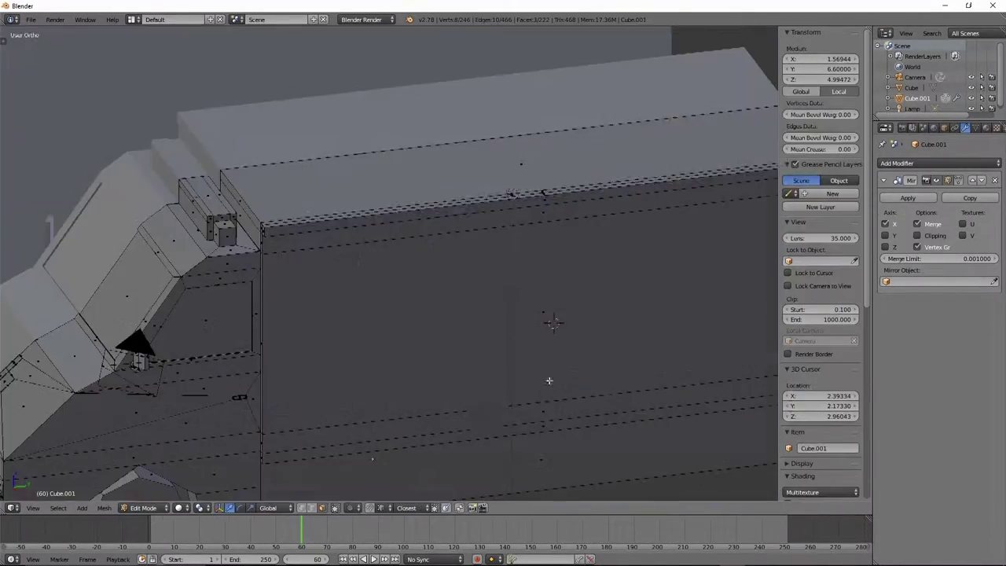
Step: Inset a rear panel face and scale the inset along X into a tapered panel
{"action": "key", "text": "KP_3"}
{"action": "middle_click_drag", "start_coordinate": [386, 267], "coordinate": [644, 336]}
{"action": "right_click", "coordinate": [406, 247]}
{"action": "mouse_move", "coordinate": [406, 247]}
{"action": "middle_mouse_down"}
{"action": "mouse_move", "coordinate": [317, 512]}
{"action": "mouse_move", "coordinate": [422, 197]}
{"action": "mouse_move", "coordinate": [472, 225]}
{"action": "middle_mouse_up"}
{"action": "right_click", "coordinate": [493, 333]}
{"action": "key", "text": "i"}
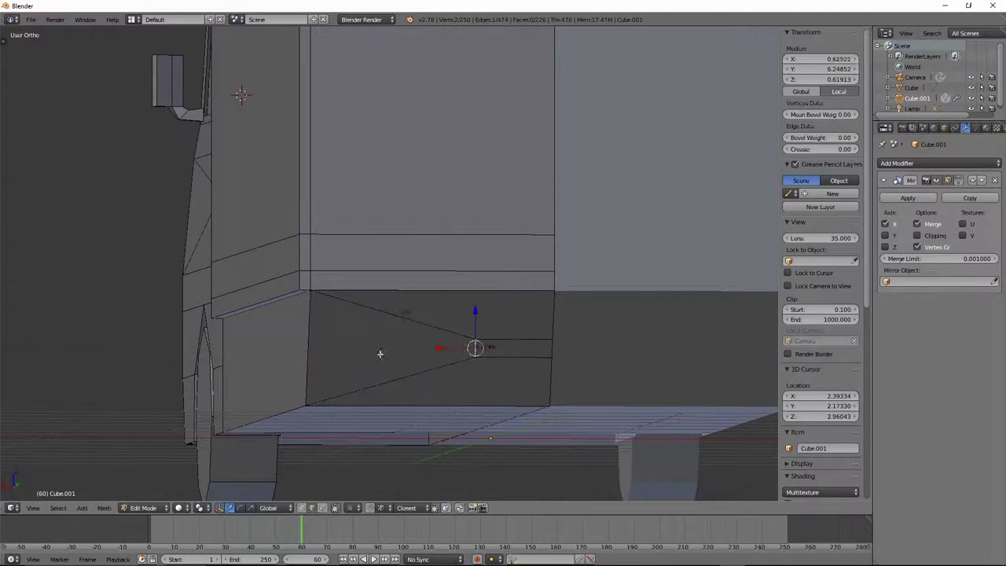
{"action": "key", "text": "s"}
{"action": "key", "text": "x"}
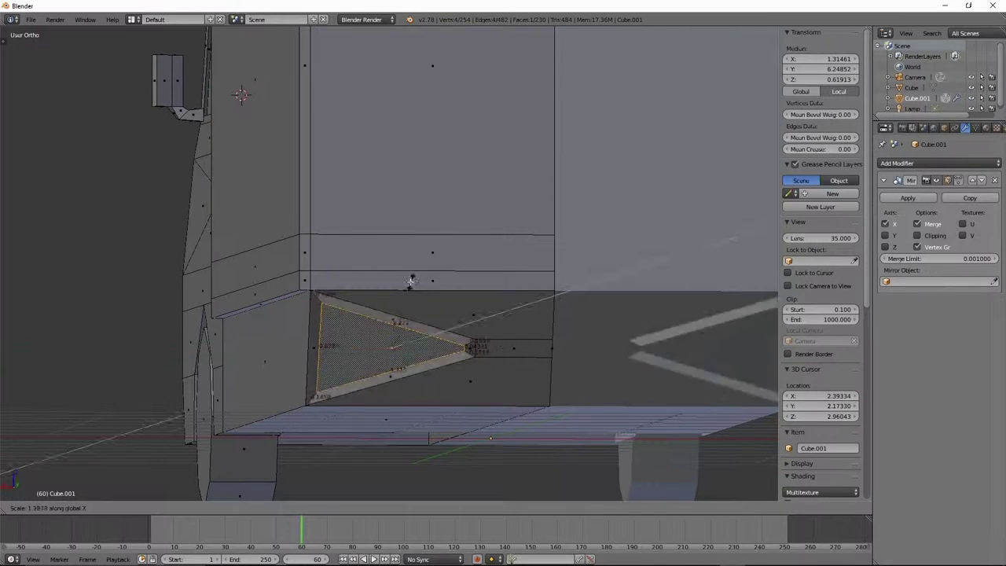
Step: Select the small corner face atop the inset and move it
{"action": "middle_click_drag", "start_coordinate": [390, 321], "coordinate": [387, 457]}
{"action": "middle_click_drag", "start_coordinate": [469, 384], "coordinate": [322, 359]}
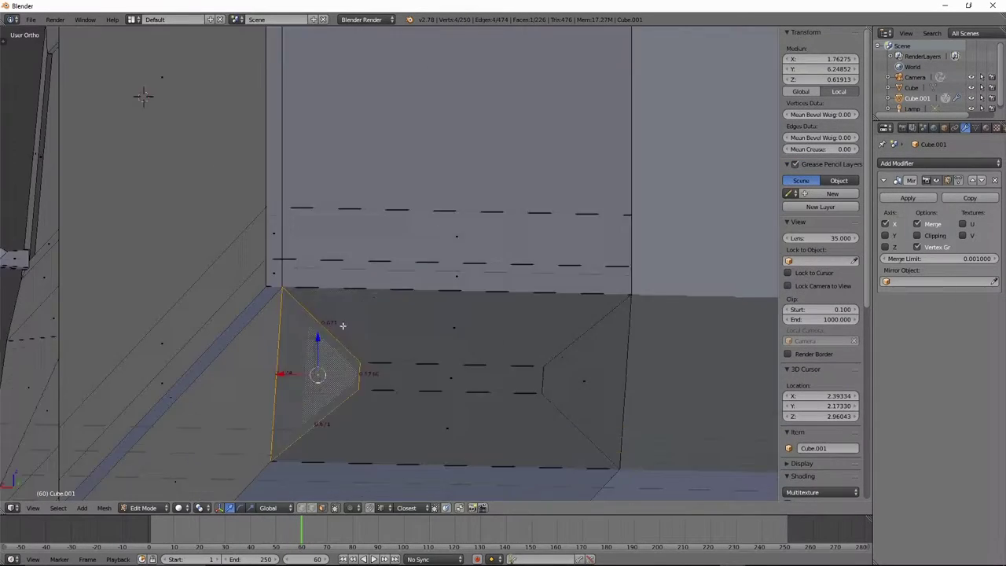
{"action": "right_click", "coordinate": [404, 314]}
{"action": "middle_click_drag", "start_coordinate": [404, 314], "coordinate": [337, 369]}
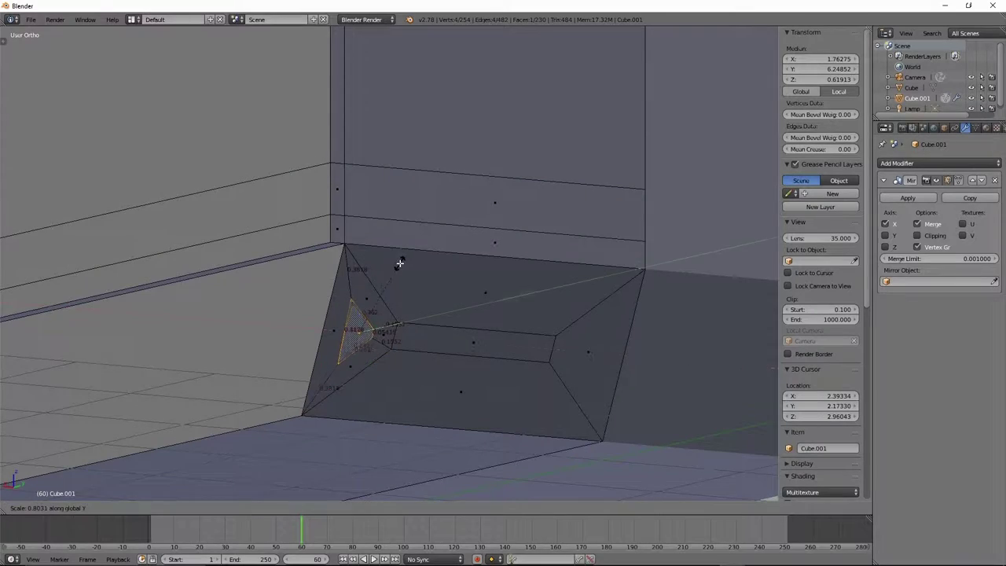
{"action": "key", "text": "g"}
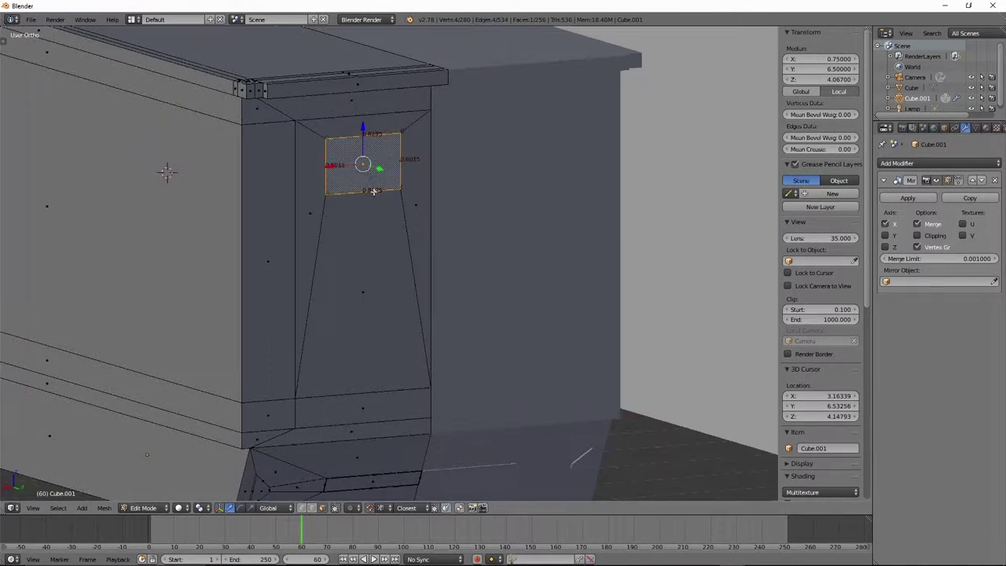
Step: Delete the selected faces at the back of the van
{"action": "middle_click_drag", "start_coordinate": [368, 176], "coordinate": [290, 166], "text": "shift"}
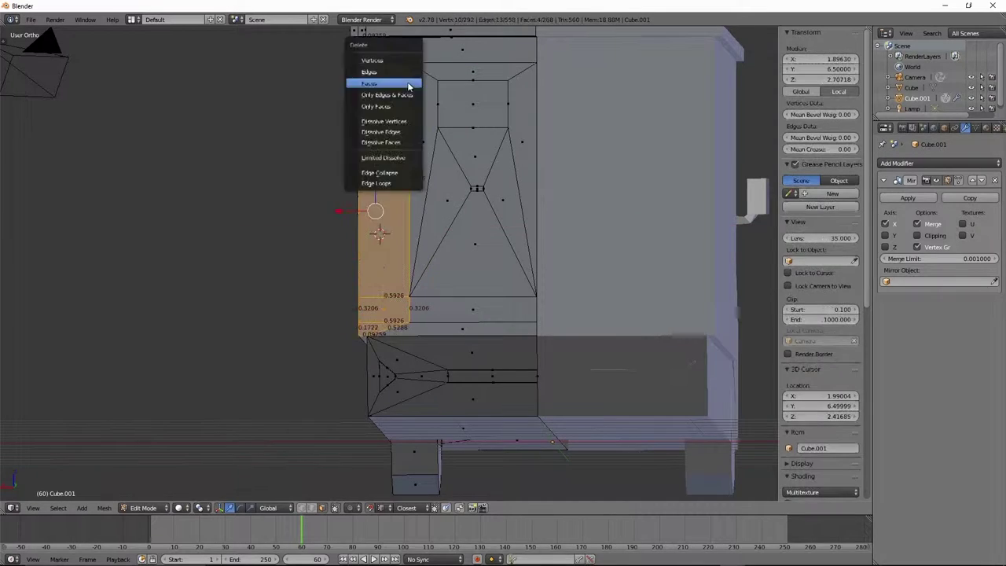
{"action": "left_click", "coordinate": [409, 87]}
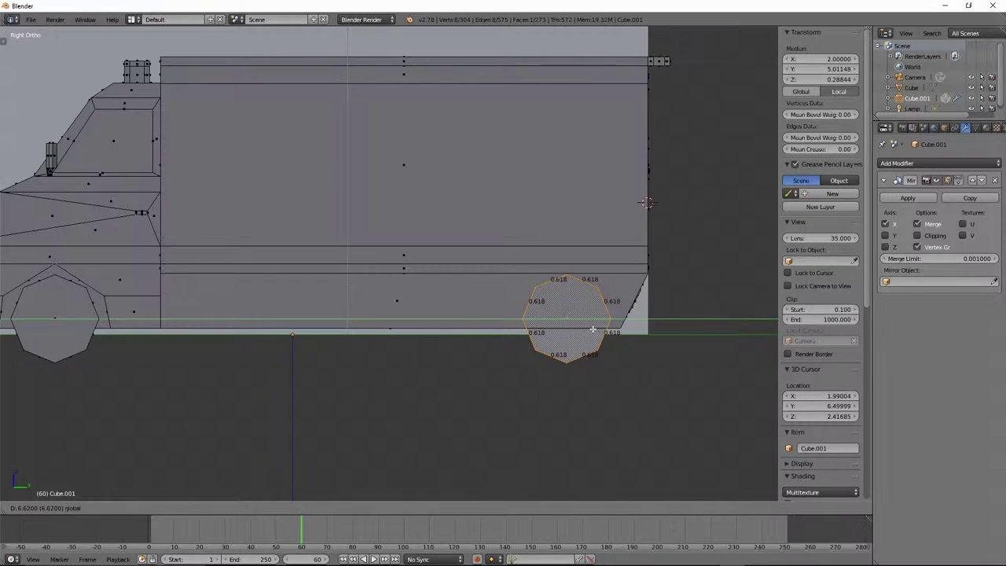
Step: Place the second wheel under the rear and begin a knife cut over it
{"action": "left_click", "coordinate": [592, 329]}
{"action": "key", "text": "k"}
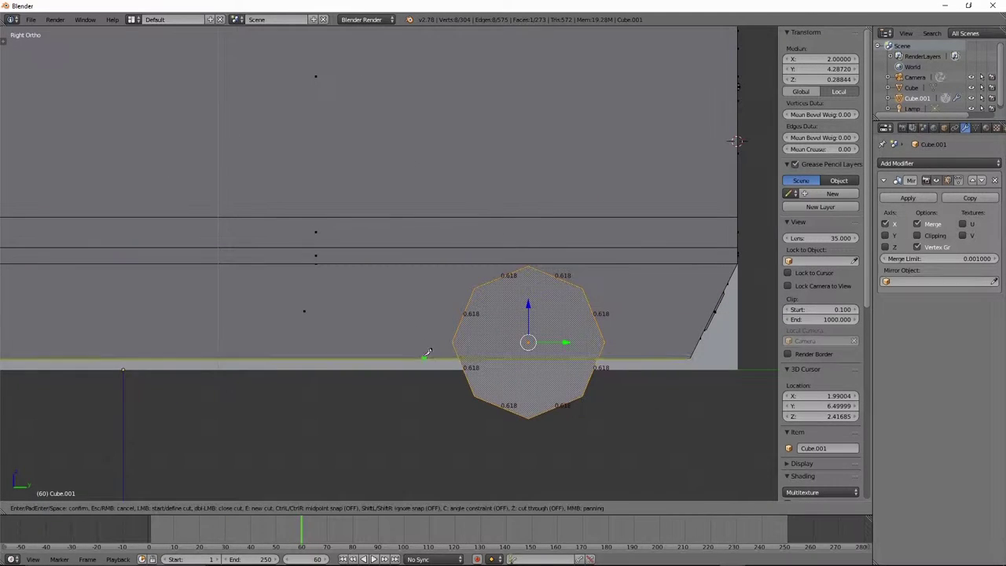
{"action": "key", "text": "Escape"}
{"action": "scroll", "coordinate": [241, 351], "scroll_direction": "up", "scroll_amount": 5}
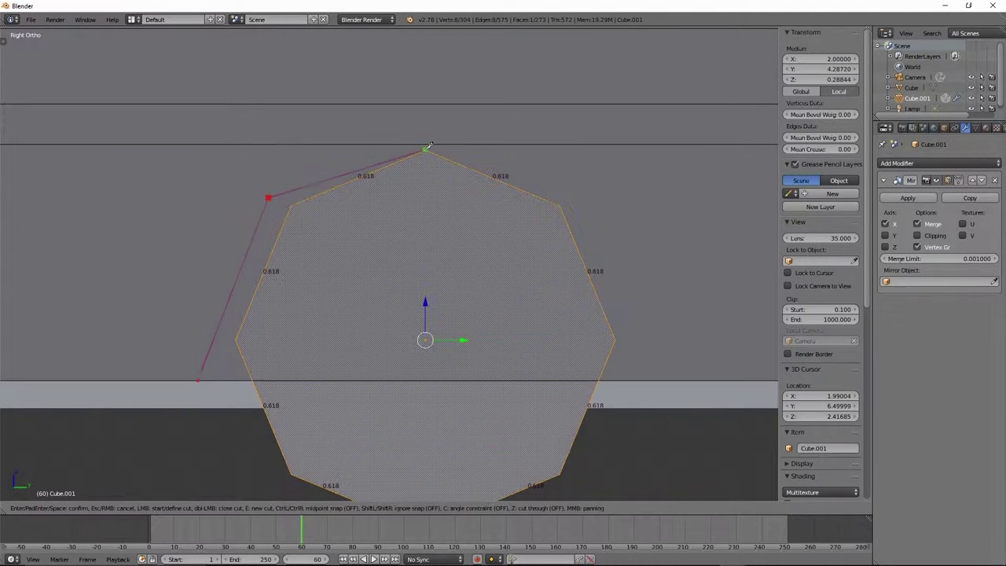
Step: Reshape the rear wheel arch outline and delete the faces inside it
{"action": "right_click", "coordinate": [425, 150]}
{"action": "middle_click_drag", "start_coordinate": [425, 150], "coordinate": [418, 322]}
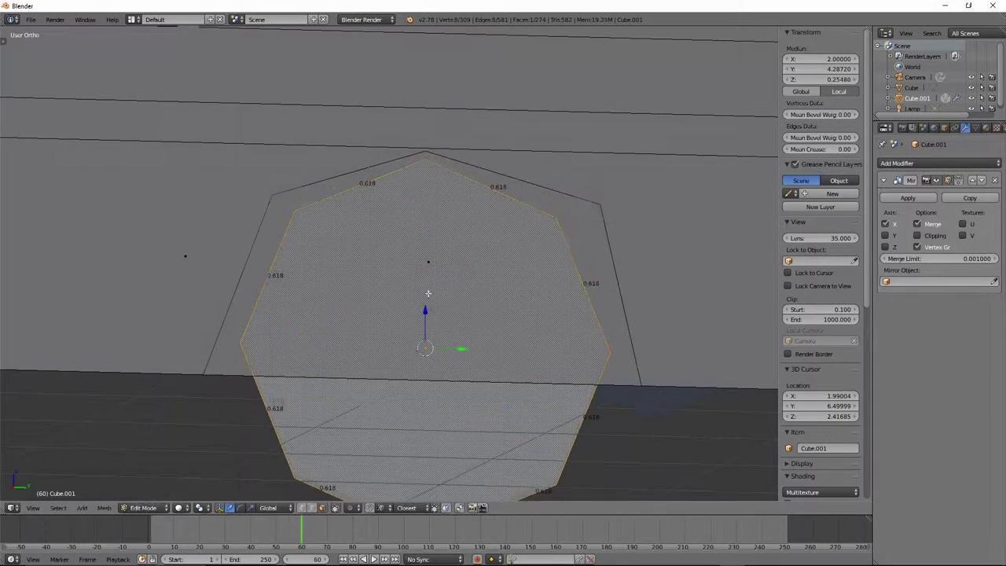
{"action": "key", "text": "KP_3"}
{"action": "scroll", "coordinate": [419, 322], "scroll_direction": "down", "scroll_amount": 3}
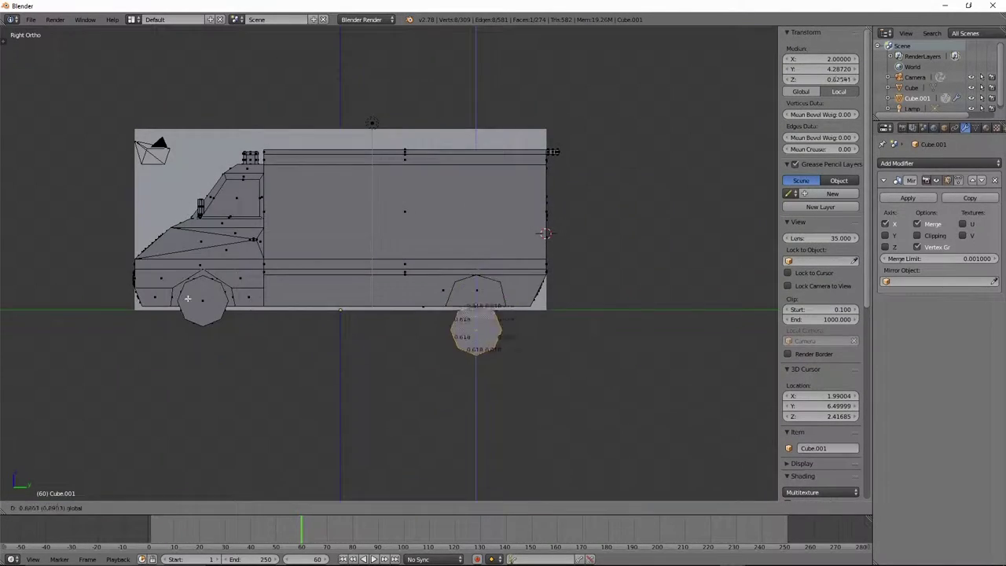
{"action": "scroll", "coordinate": [418, 322], "scroll_direction": "up", "scroll_amount": 3}
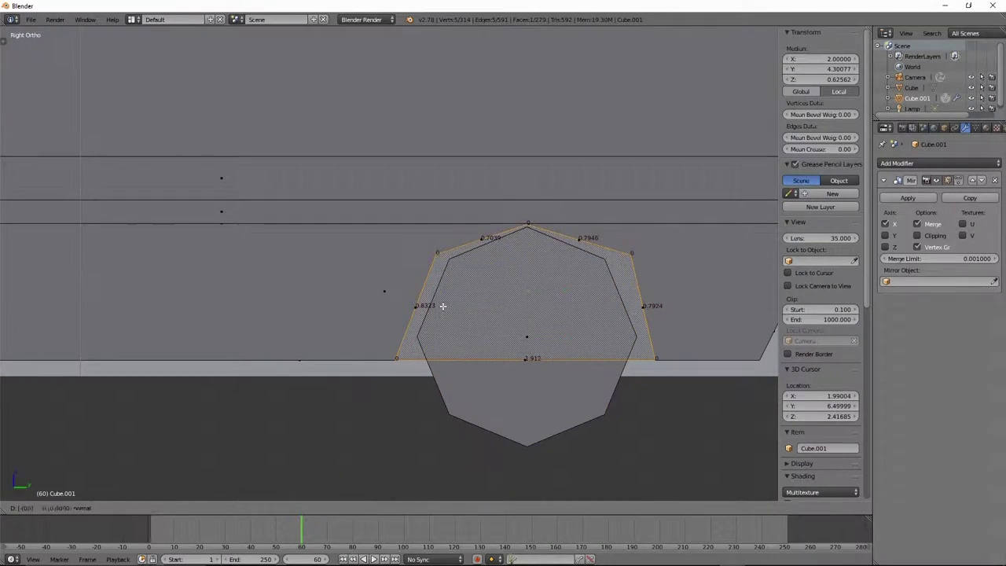
{"action": "left_click", "coordinate": [442, 306]}
{"action": "middle_click_drag", "start_coordinate": [442, 305], "coordinate": [484, 322]}
{"action": "left_click", "coordinate": [442, 385]}
{"action": "key", "text": "KP_1"}
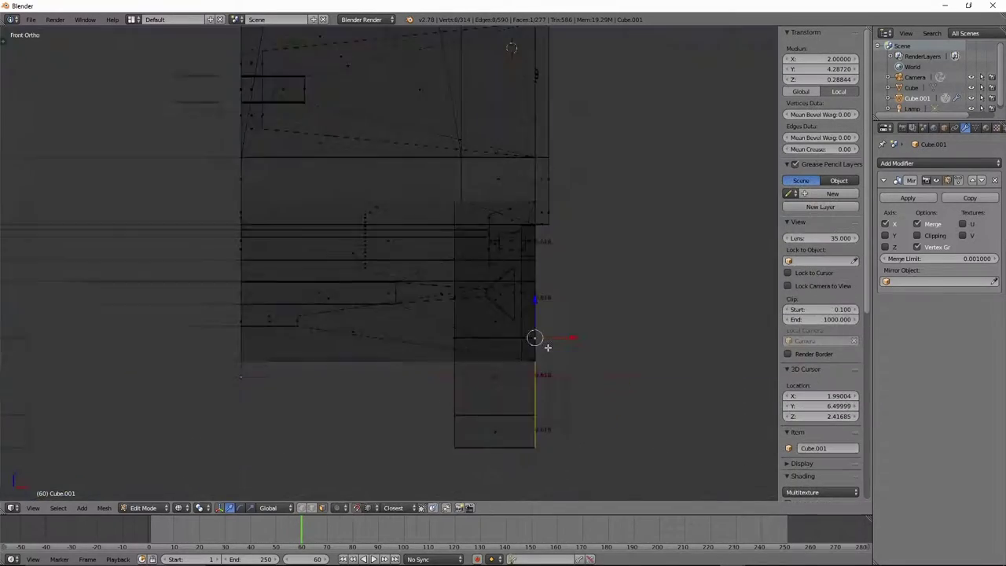
Step: Rotate the cross vertices 45 degrees and move them up onto the side panel
{"action": "key", "text": "Tab"}
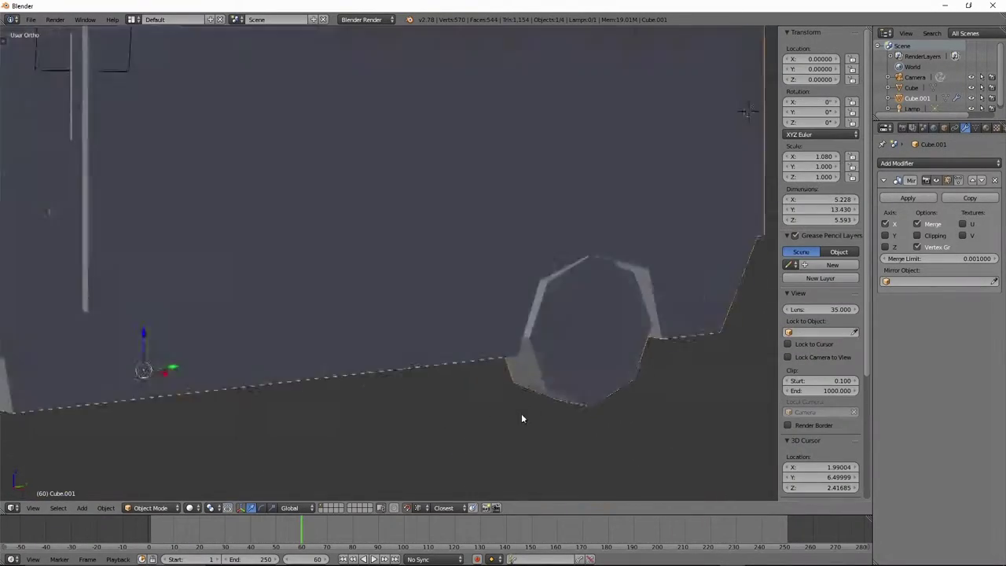
{"action": "middle_click_drag", "start_coordinate": [524, 415], "coordinate": [403, 220]}
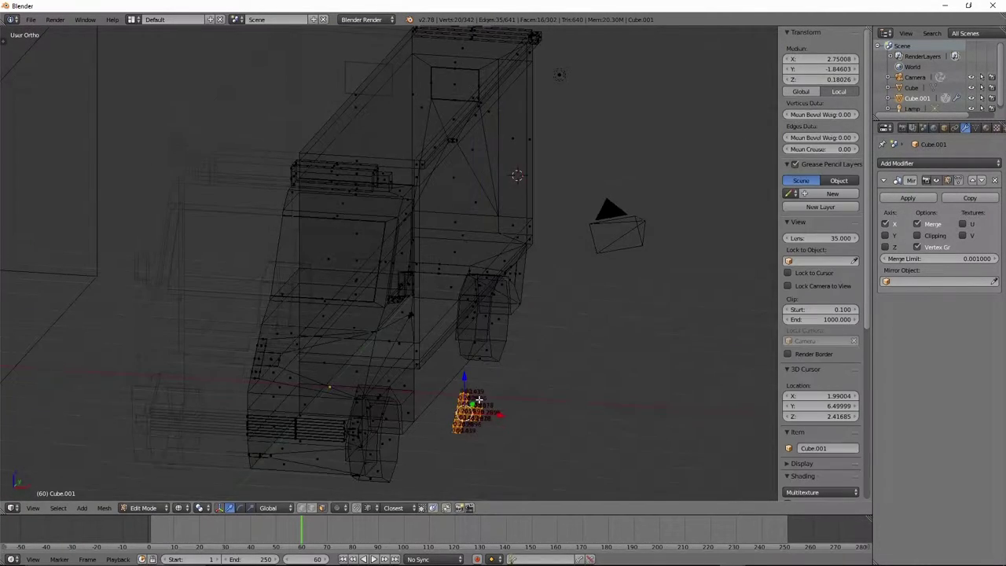
{"action": "left_click", "coordinate": [490, 368]}
{"action": "middle_click_drag", "start_coordinate": [490, 368], "coordinate": [418, 411]}
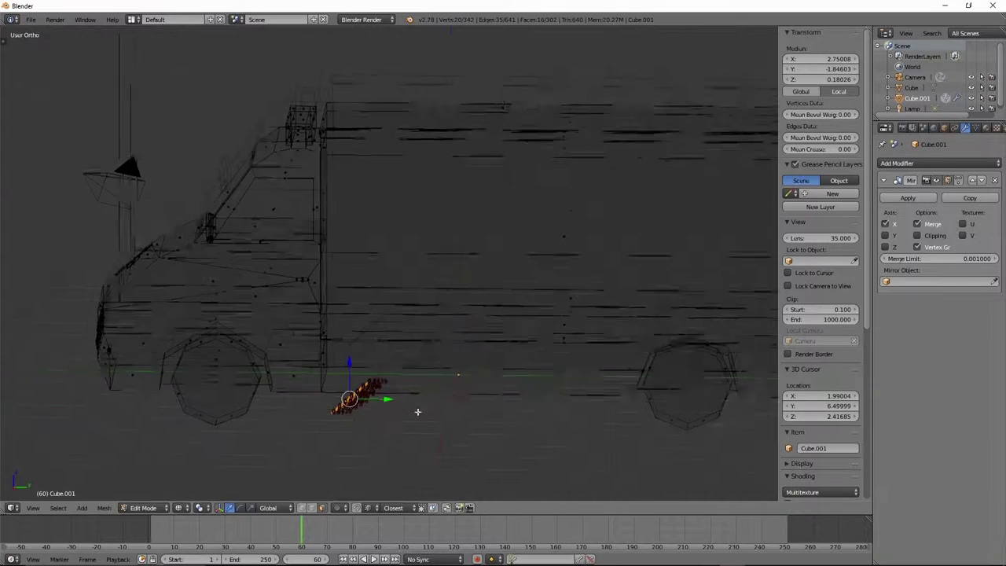
{"action": "type", "text": "45"}
{"action": "key", "text": "Return"}
{"action": "key", "text": "KP_3"}
{"action": "key", "text": "g"}
{"action": "left_click", "coordinate": [289, 229]}
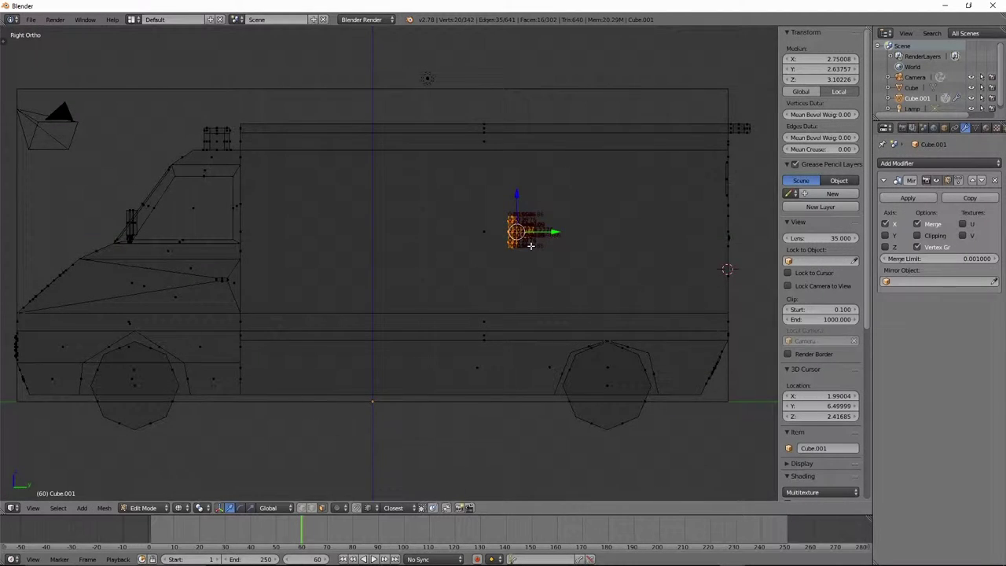
{"action": "key", "text": "ctrl+KP_1"}
{"action": "scroll", "coordinate": [428, 304], "scroll_direction": "up", "scroll_amount": 2}
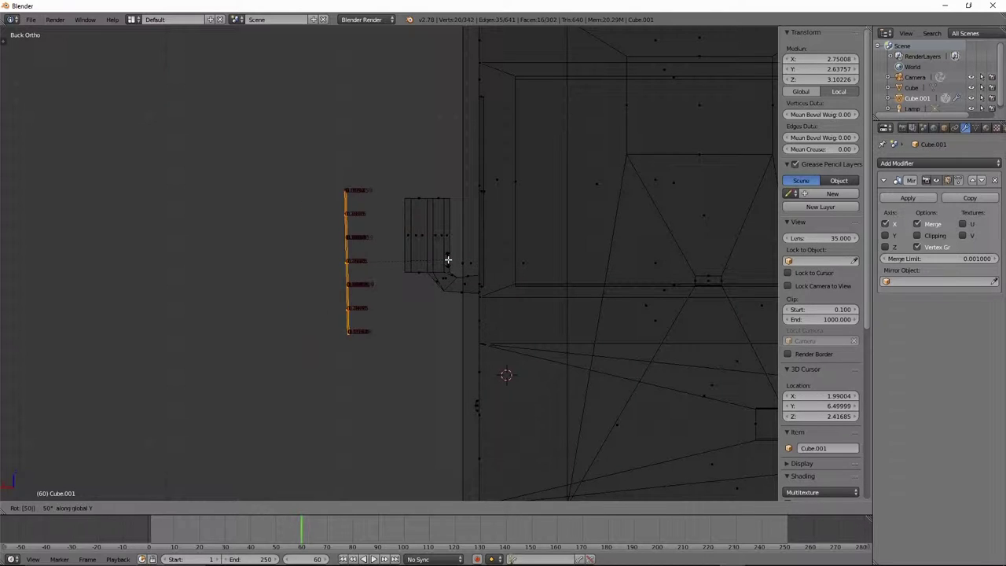
Step: Rotate the vertices 49 degrees and shift them along X
{"action": "key", "text": "Return"}
{"action": "key", "text": "KP_1"}
{"action": "key", "text": "g"}
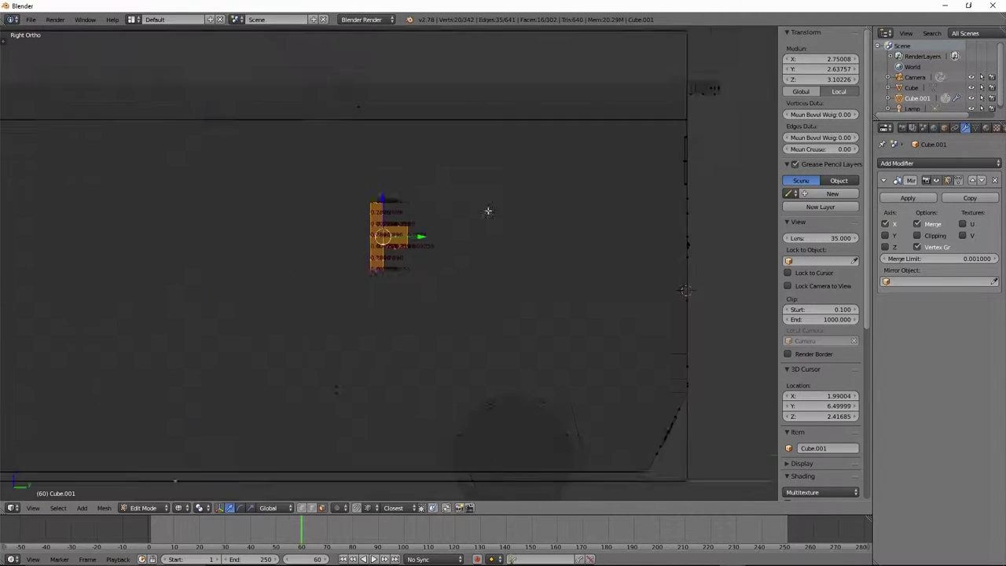
{"action": "key", "text": "x"}
{"action": "left_click", "coordinate": [353, 360]}
{"action": "key", "text": "KP_3"}
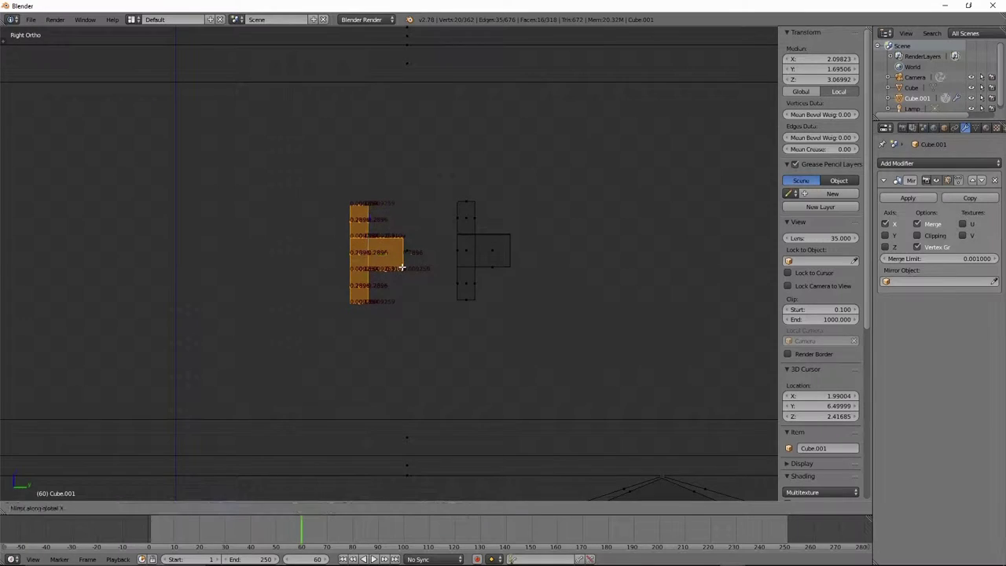
{"action": "left_click", "coordinate": [401, 267]}
{"action": "middle_click_drag", "start_coordinate": [401, 267], "coordinate": [463, 286]}
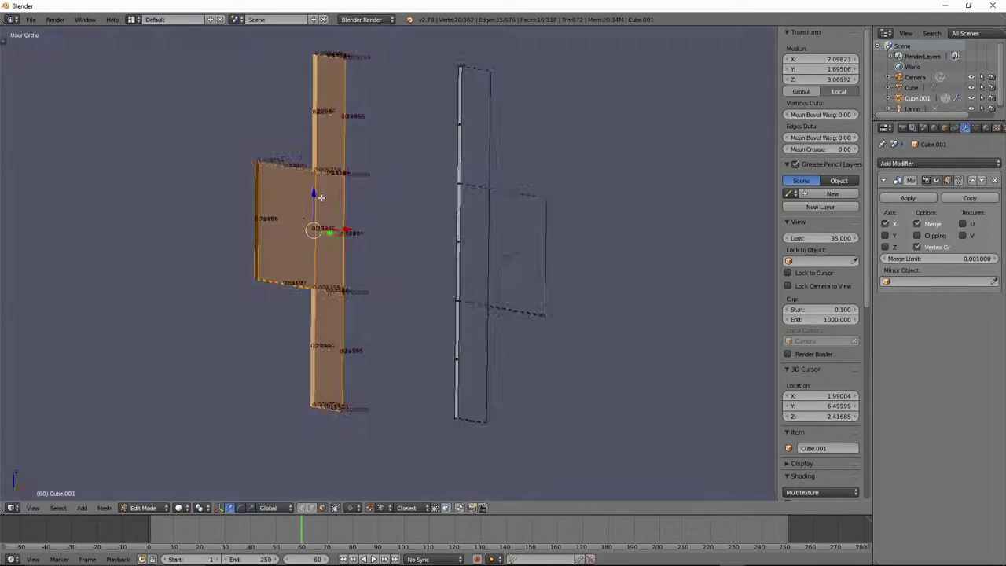
Step: Duplicate and mirror the half-cross, then Remove Doubles to merge 5 overlapping vertices
{"action": "key", "text": "KP_3"}
{"action": "key", "text": "g"}
{"action": "left_click", "coordinate": [582, 367]}
{"action": "scroll", "coordinate": [582, 367], "scroll_direction": "up", "scroll_amount": 5}
{"action": "middle_click_drag", "start_coordinate": [583, 367], "coordinate": [602, 253]}
{"action": "key", "text": "KP_3"}
{"action": "key", "text": "a"}
{"action": "scroll", "coordinate": [602, 253], "scroll_direction": "down", "scroll_amount": 5}
{"action": "key", "text": "t"}
{"action": "left_click", "coordinate": [40, 357]}
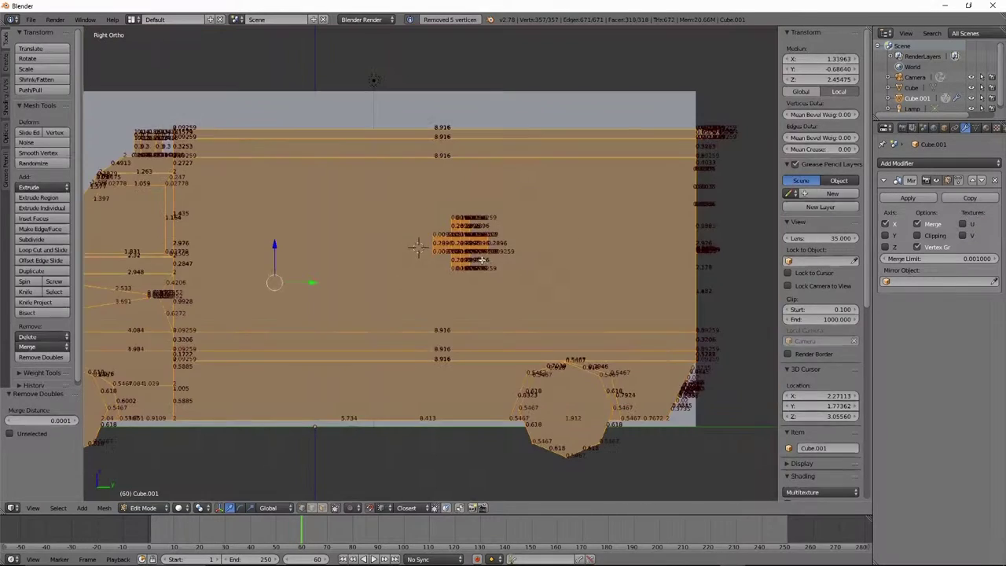
Step: In wireframe, select the whole cross and move it 0.697 along Y onto the side wall
{"action": "key", "text": "a"}
{"action": "key", "text": "z"}
{"action": "scroll", "coordinate": [466, 261], "scroll_direction": "down", "scroll_amount": 3}
{"action": "key", "text": "ctrl+l"}
{"action": "key", "text": "g"}
{"action": "key", "text": "y"}
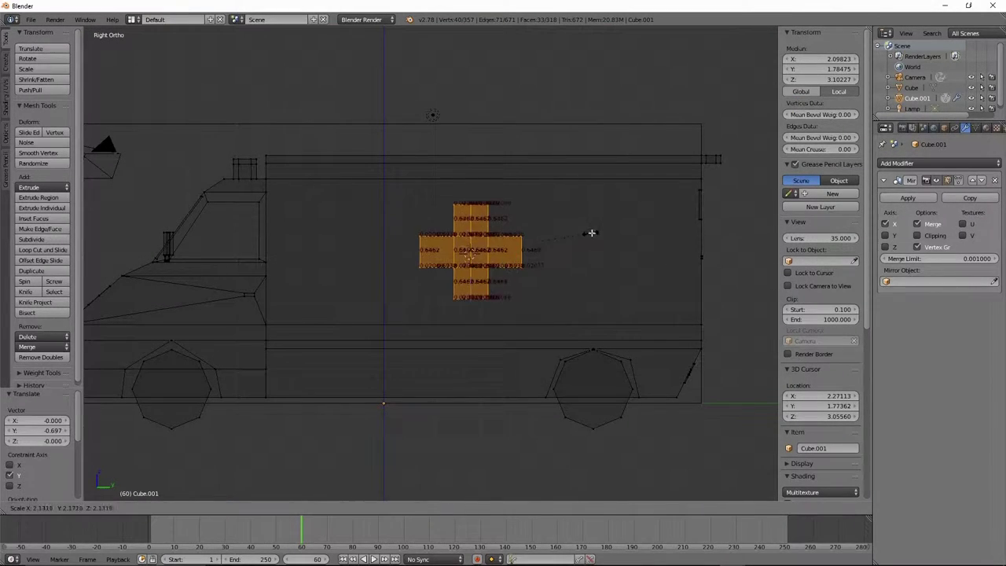
{"action": "left_click", "coordinate": [472, 216]}
{"action": "middle_click_drag", "start_coordinate": [472, 216], "coordinate": [343, 242]}
Step: Delete the cross faces and the selected side panel faces
{"action": "key", "text": "x"}
{"action": "left_click", "coordinate": [345, 220]}
{"action": "right_click", "coordinate": [348, 231]}
{"action": "key", "text": "x"}
{"action": "left_click", "coordinate": [345, 218]}
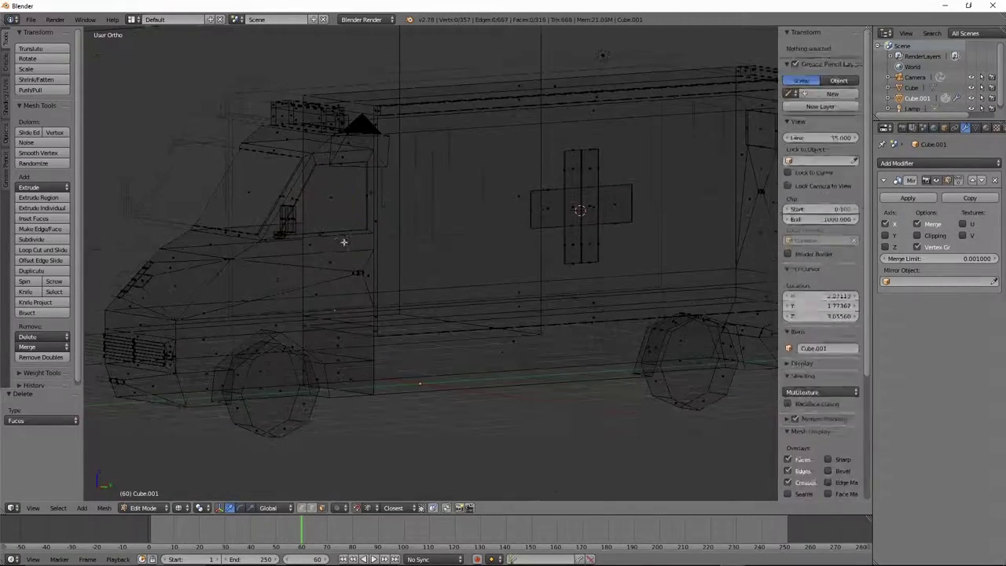
{"action": "left_click", "coordinate": [339, 379]}
{"action": "scroll", "coordinate": [340, 378], "scroll_direction": "up", "scroll_amount": 3}
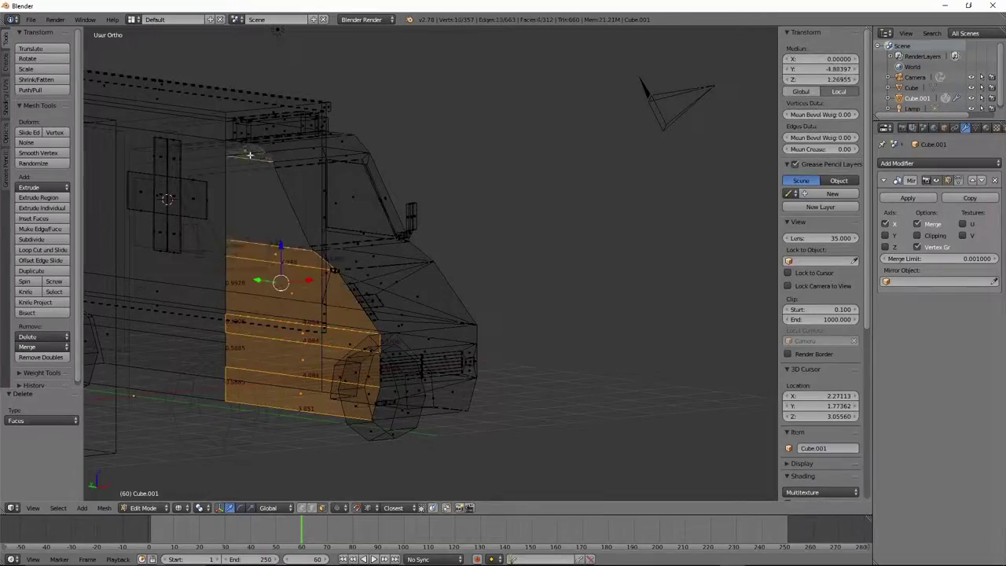
{"action": "scroll", "coordinate": [373, 117], "scroll_direction": "up", "scroll_amount": 3}
{"action": "right_click", "coordinate": [343, 307]}
{"action": "mouse_move", "coordinate": [373, 117]}
{"action": "middle_mouse_down"}
{"action": "mouse_move", "coordinate": [343, 307]}
{"action": "mouse_move", "coordinate": [314, 349]}
{"action": "middle_mouse_up"}
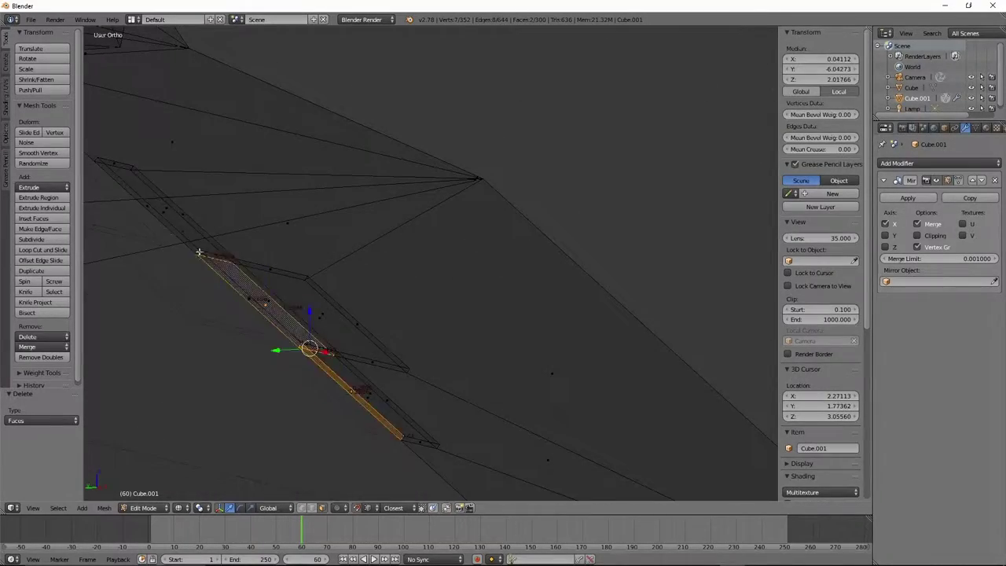
Step: Delete the selected faces and knife two trim cuts across the roof edge strip
{"action": "key", "text": "x"}
{"action": "left_click", "coordinate": [354, 390]}
{"action": "scroll", "coordinate": [354, 390], "scroll_direction": "down", "scroll_amount": 3}
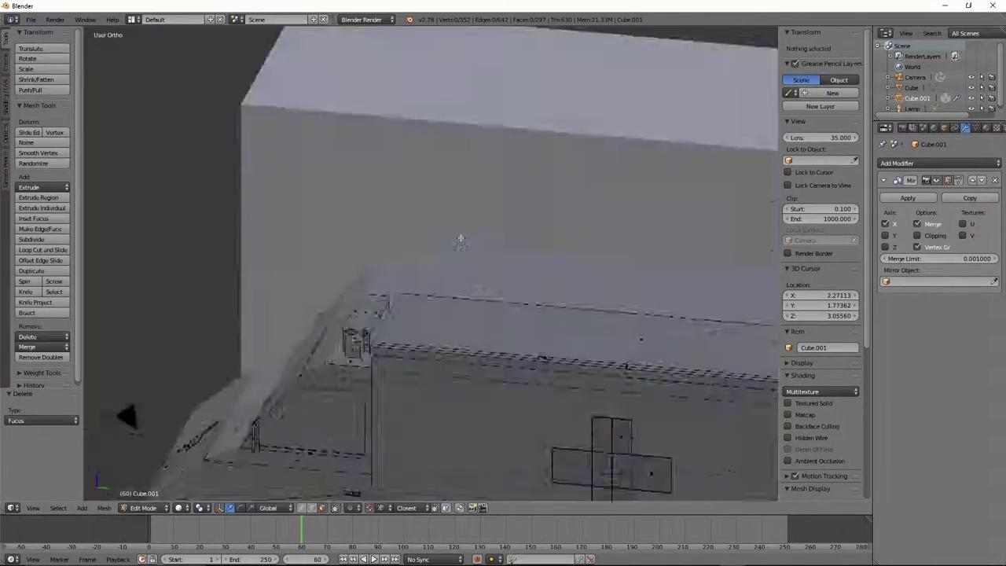
{"action": "middle_click_drag", "start_coordinate": [460, 236], "coordinate": [490, 209]}
{"action": "right_click", "coordinate": [515, 388]}
{"action": "middle_click_drag", "start_coordinate": [515, 388], "coordinate": [417, 293]}
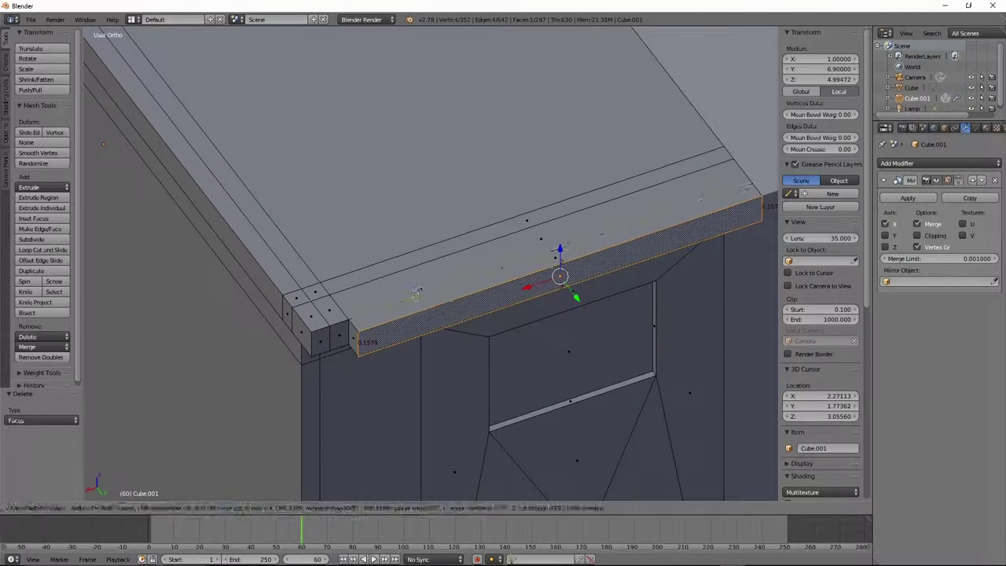
{"action": "key", "text": "Return"}
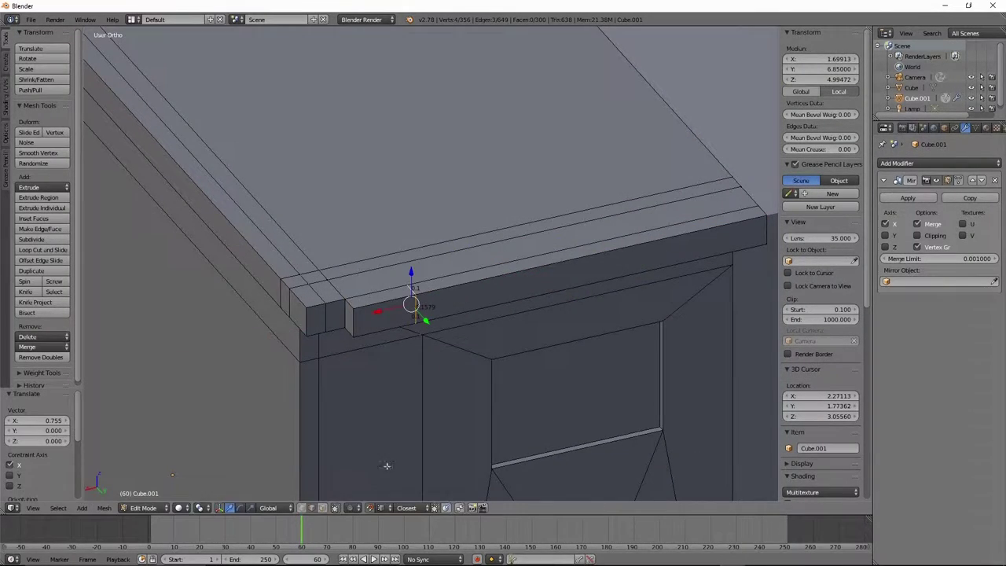
{"action": "middle_click_drag", "start_coordinate": [594, 254], "coordinate": [503, 330]}
{"action": "key", "text": "Return"}
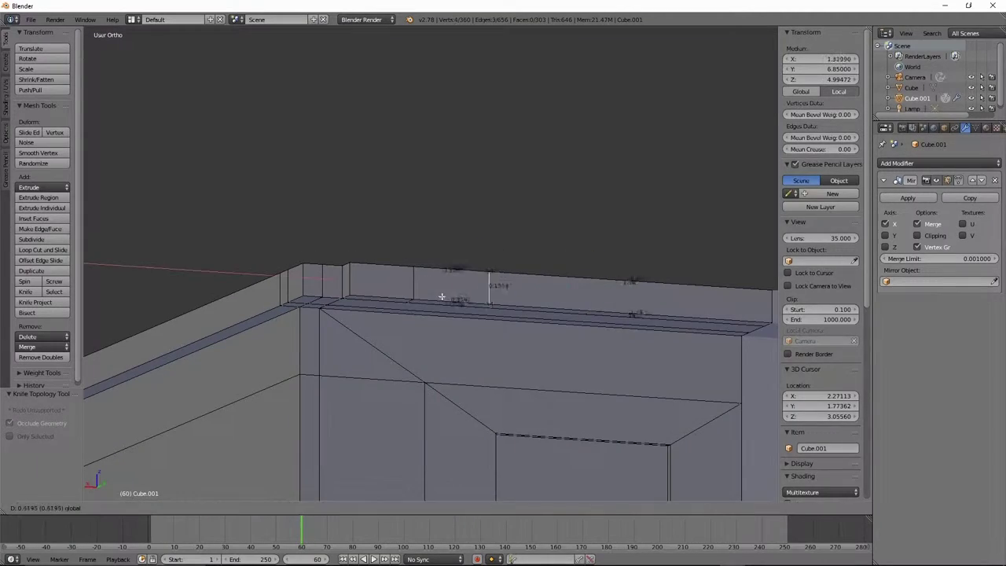
Step: Inset the front wheel's octagonal face by 0.2746
{"action": "middle_click_drag", "start_coordinate": [445, 295], "coordinate": [456, 281]}
{"action": "scroll", "coordinate": [428, 317], "scroll_direction": "up", "scroll_amount": 3}
{"action": "key", "text": "i"}
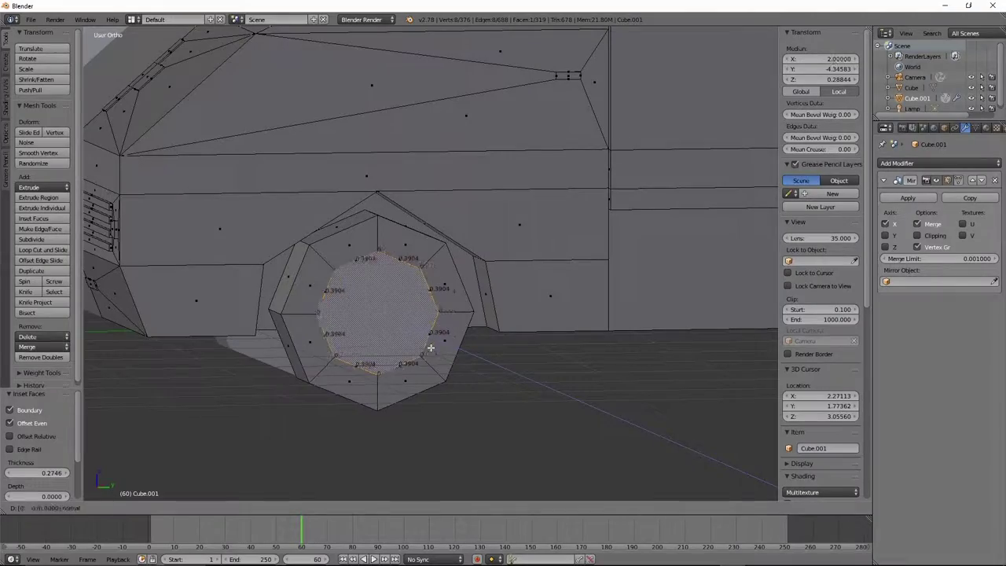
Step: Finish the wheel inset and add a second, smaller inset hub face
{"action": "key", "text": "Return"}
{"action": "key", "text": "KP_3"}
{"action": "key", "text": "i"}
{"action": "key", "text": "Tab"}
{"action": "middle_click_drag", "start_coordinate": [491, 322], "coordinate": [461, 274]}
{"action": "key", "text": "Tab"}
{"action": "middle_click_drag", "start_coordinate": [366, 227], "coordinate": [512, 263]}
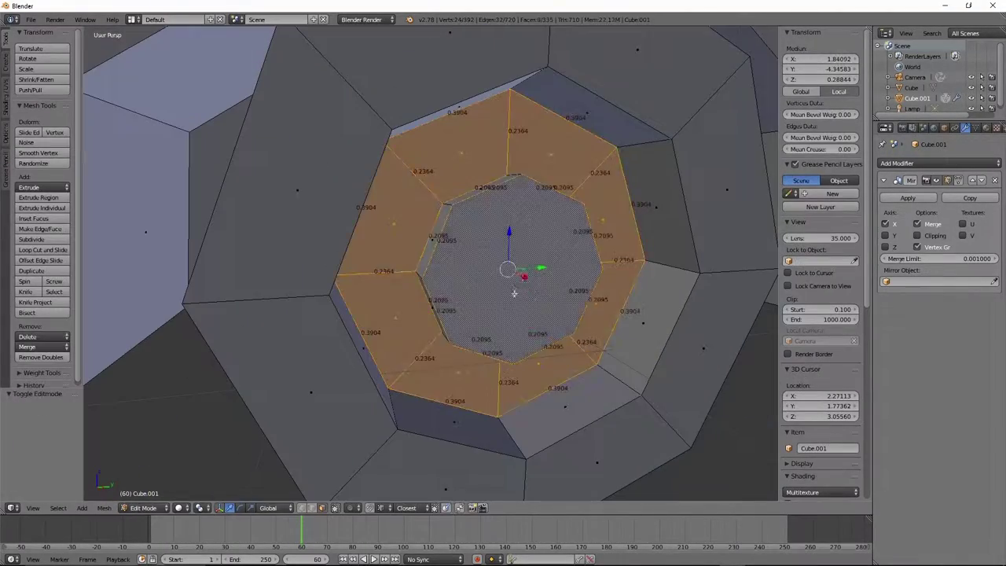
{"action": "scroll", "coordinate": [539, 303], "scroll_direction": "up", "scroll_amount": 5}
{"action": "scroll", "coordinate": [539, 304], "scroll_direction": "down", "scroll_amount": 5}
{"action": "key", "text": "KP_3"}
Step: Push the inner hub ring out 0.033 along X and start duplicating the wheel detail
{"action": "key", "text": "g"}
{"action": "key", "text": "x"}
{"action": "left_click", "coordinate": [366, 280]}
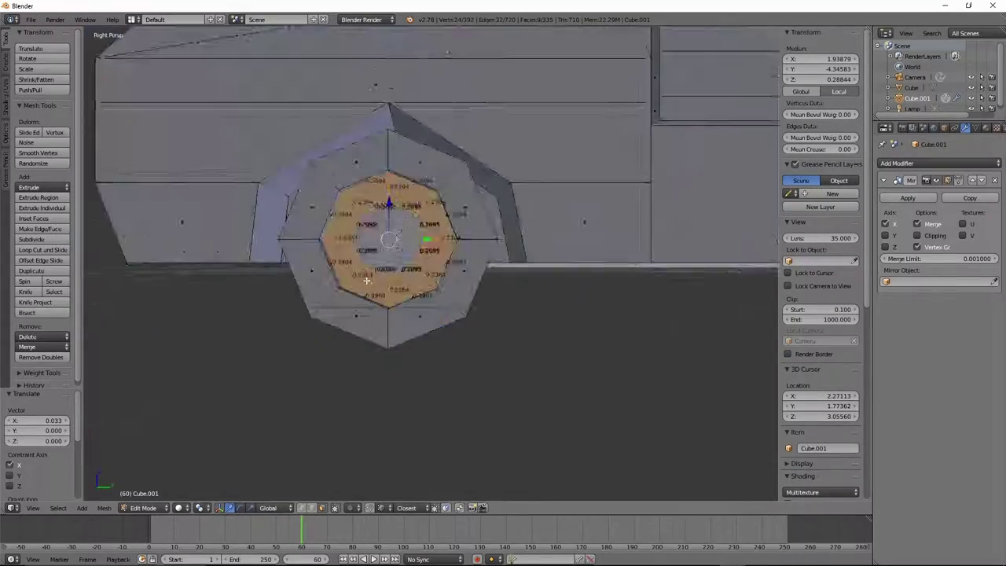
{"action": "key", "text": "ctrl+KP_Add"}
{"action": "scroll", "coordinate": [366, 280], "scroll_direction": "down", "scroll_amount": 4}
{"action": "middle_click_drag", "start_coordinate": [366, 280], "coordinate": [415, 330]}
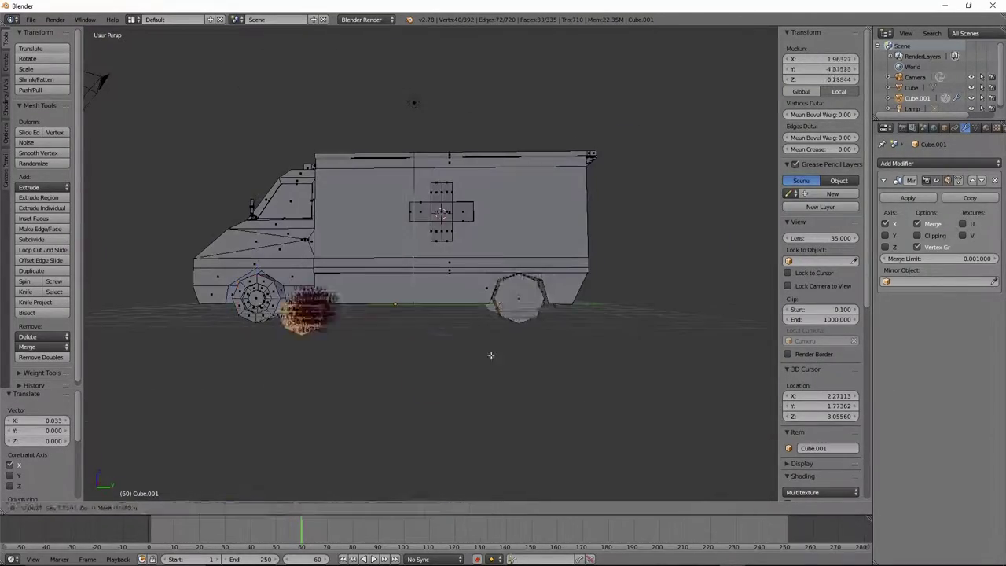
{"action": "key", "text": "shift+d"}
{"action": "key", "text": "Escape"}
Step: Select all vertices and run Remove Doubles to merge the van's duplicate vertices
{"action": "key", "text": "a"}
{"action": "key", "text": "a"}
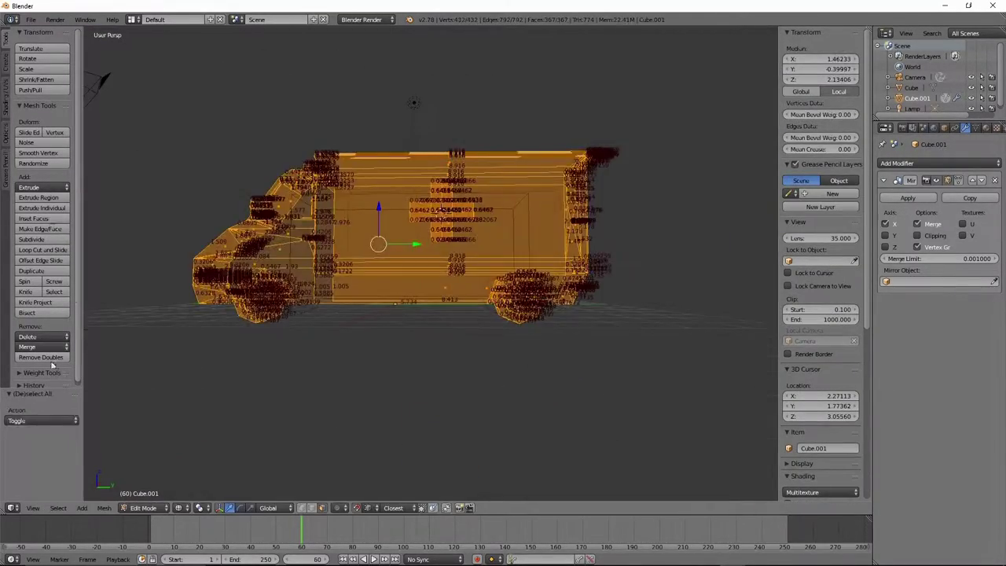
{"action": "left_click", "coordinate": [41, 357]}
{"action": "key", "text": "Tab"}
{"action": "middle_click_drag", "start_coordinate": [330, 354], "coordinate": [423, 360]}
{"action": "key", "text": "Tab"}
{"action": "middle_click_drag", "start_coordinate": [162, 346], "coordinate": [710, 337]}
{"action": "scroll", "coordinate": [489, 209], "scroll_direction": "up", "scroll_amount": 5}
{"action": "key", "text": "z"}
Step: Create a new Base material for the van and add a second empty material slot
{"action": "left_click", "coordinate": [988, 129]}
{"action": "left_click", "coordinate": [924, 210]}
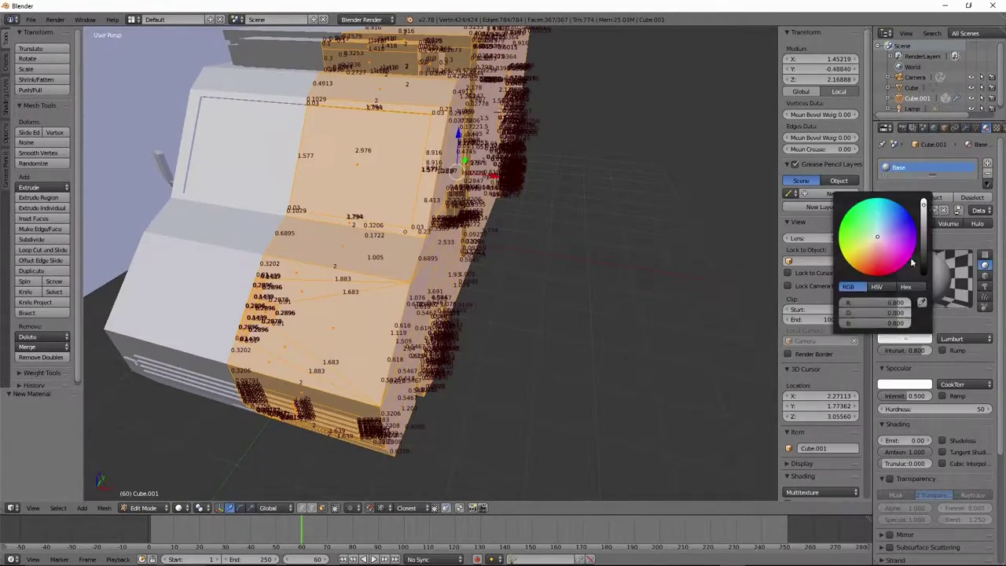
{"action": "scroll", "coordinate": [432, 259], "scroll_direction": "down", "scroll_amount": 5}
{"action": "middle_click_drag", "start_coordinate": [432, 259], "coordinate": [551, 259]}
{"action": "scroll", "coordinate": [471, 290], "scroll_direction": "up", "scroll_amount": 4}
{"action": "middle_click_drag", "start_coordinate": [472, 314], "coordinate": [629, 283]}
{"action": "left_click", "coordinate": [987, 163]}
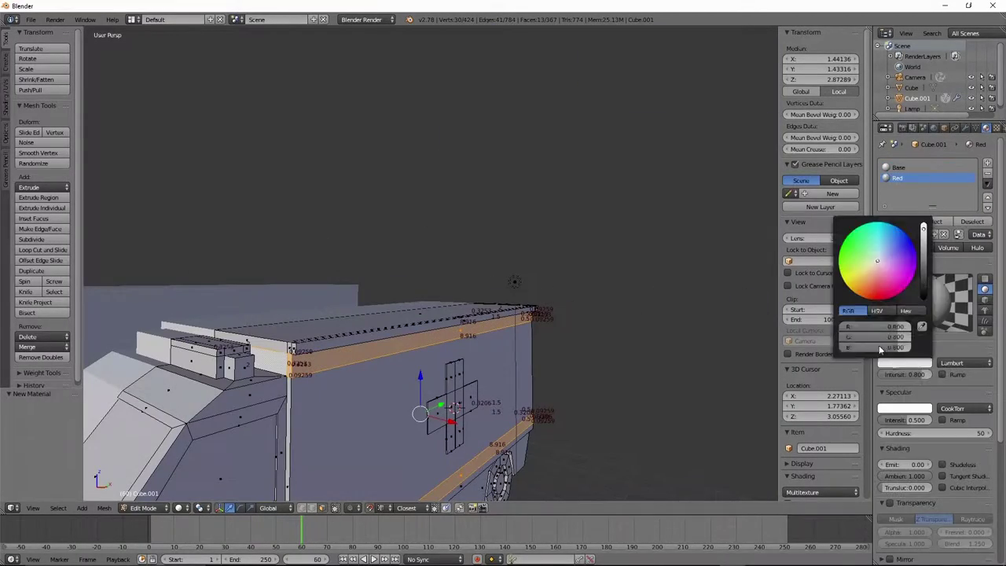
Step: Select the stripe, cross-panel and side-panel faces in wireframe from the right side view
{"action": "scroll", "coordinate": [532, 330], "scroll_direction": "down", "scroll_amount": 4}
{"action": "middle_click_drag", "start_coordinate": [532, 330], "coordinate": [600, 330]}
{"action": "scroll", "coordinate": [600, 330], "scroll_direction": "up", "scroll_amount": 5}
{"action": "right_click", "coordinate": [461, 265], "text": "shift"}
{"action": "middle_click_drag", "start_coordinate": [460, 265], "coordinate": [450, 303]}
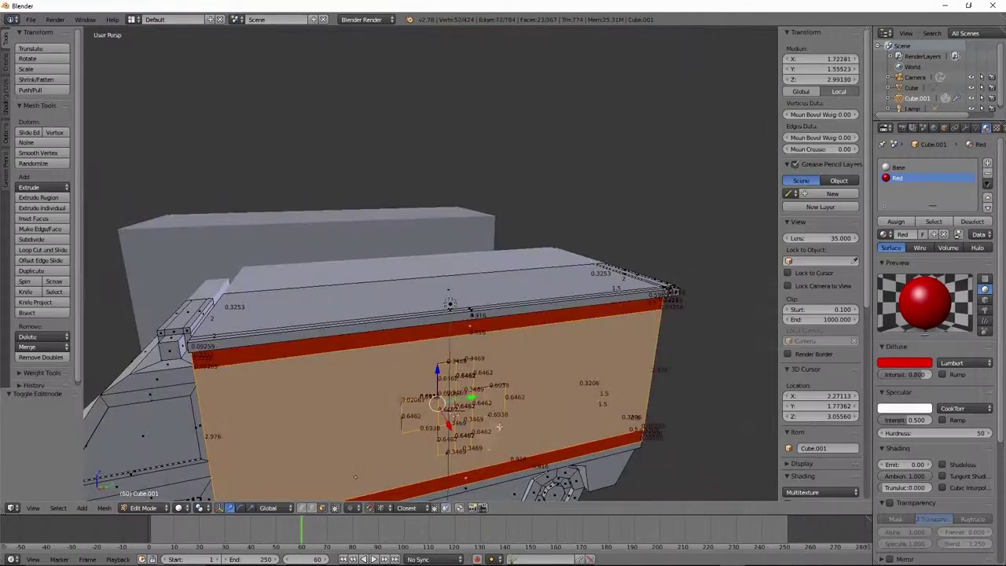
{"action": "key", "text": "z"}
{"action": "key", "text": "KP_3"}
{"action": "right_click", "coordinate": [508, 263]}
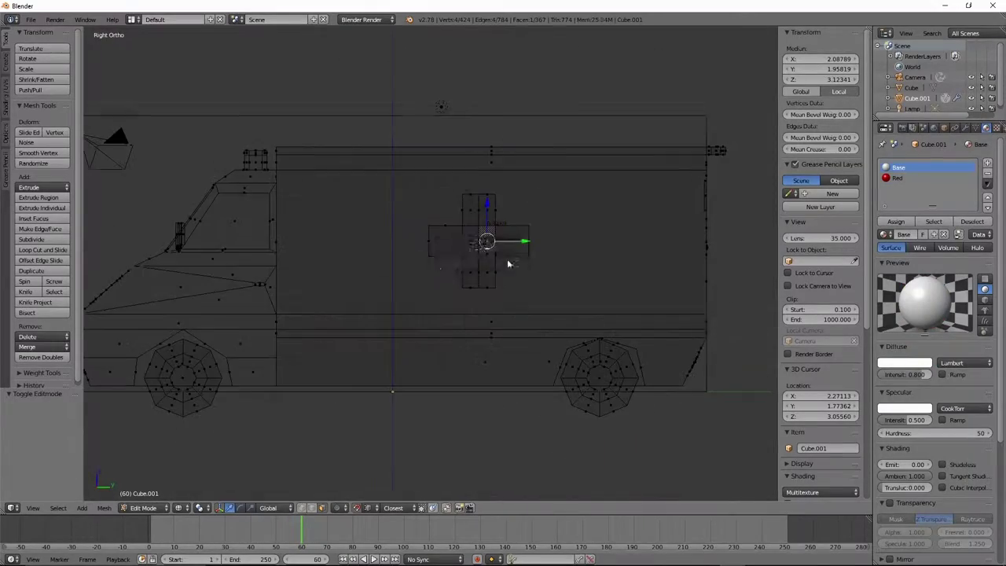
{"action": "right_click", "coordinate": [615, 265], "text": "shift"}
Step: Deselect the large side panel face and delete the old faces around the cross panel
{"action": "mouse_move", "coordinate": [615, 264]}
{"action": "middle_mouse_down"}
{"action": "mouse_move", "coordinate": [551, 236]}
{"action": "mouse_move", "coordinate": [597, 259]}
{"action": "mouse_move", "coordinate": [571, 345]}
{"action": "mouse_move", "coordinate": [590, 263]}
{"action": "mouse_move", "coordinate": [524, 150]}
{"action": "mouse_move", "coordinate": [495, 185]}
{"action": "middle_mouse_up"}
{"action": "scroll", "coordinate": [597, 259], "scroll_direction": "up", "scroll_amount": 4}
{"action": "scroll", "coordinate": [585, 289], "scroll_direction": "down", "scroll_amount": 2}
{"action": "right_click", "coordinate": [584, 290], "text": "shift"}
{"action": "scroll", "coordinate": [585, 383], "scroll_direction": "up", "scroll_amount": 2}
{"action": "key", "text": "Tab"}
{"action": "key", "text": "Tab"}
{"action": "scroll", "coordinate": [495, 185], "scroll_direction": "down", "scroll_amount": 3}
{"action": "scroll", "coordinate": [495, 184], "scroll_direction": "up", "scroll_amount": 5}
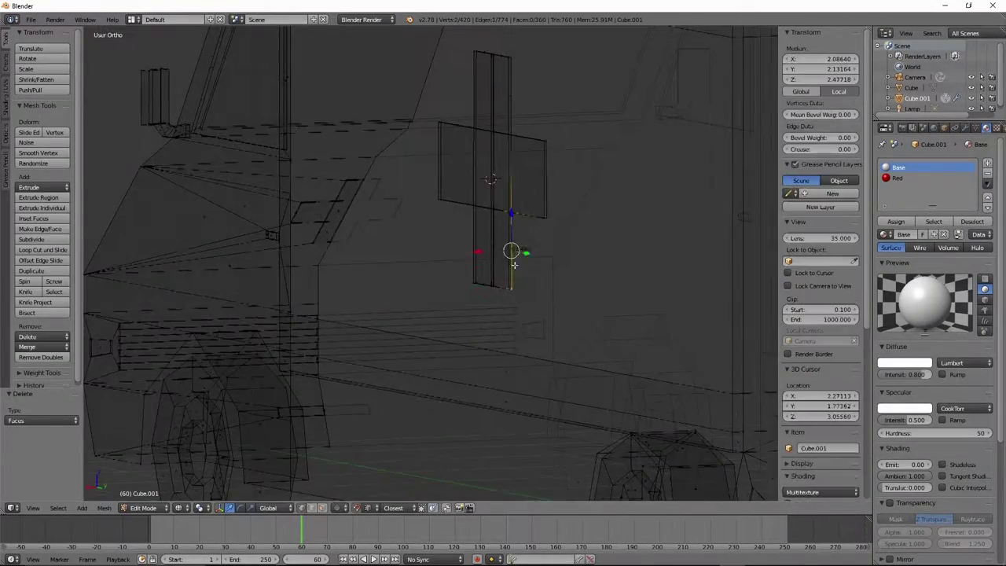
{"action": "key", "text": "x"}
{"action": "left_click", "coordinate": [660, 287]}
Step: Fill new faces from the selected vertices around the cross panel
{"action": "key", "text": "f"}
{"action": "scroll", "coordinate": [660, 287], "scroll_direction": "down", "scroll_amount": 3}
{"action": "middle_click_drag", "start_coordinate": [660, 287], "coordinate": [392, 123]}
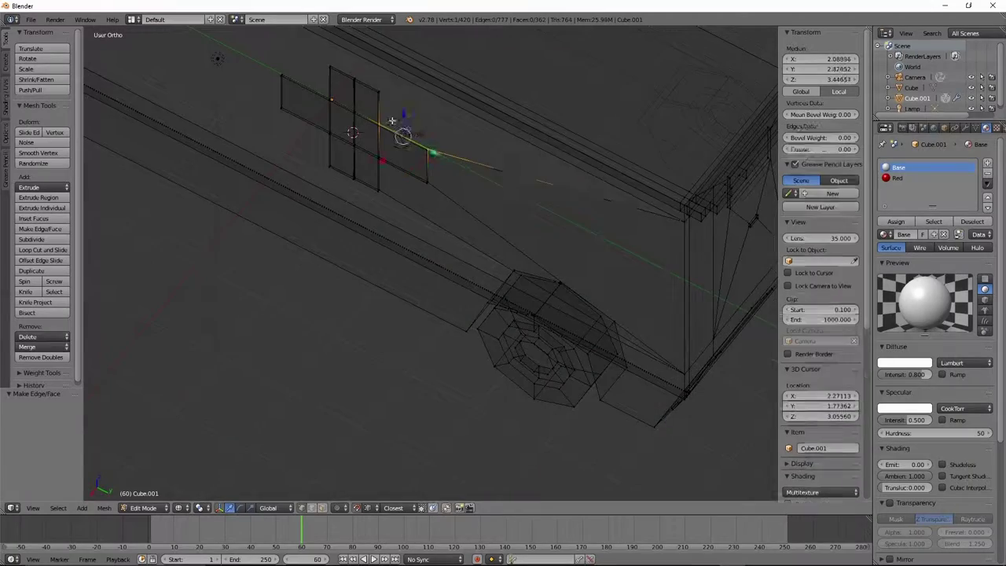
{"action": "key", "text": "f"}
{"action": "mouse_move", "coordinate": [383, 88]}
{"action": "middle_mouse_down"}
{"action": "mouse_move", "coordinate": [314, 118]}
{"action": "mouse_move", "coordinate": [231, 108]}
{"action": "middle_mouse_up"}
{"action": "scroll", "coordinate": [231, 107], "scroll_direction": "down", "scroll_amount": 1}
{"action": "mouse_move", "coordinate": [236, 154]}
{"action": "middle_mouse_down"}
{"action": "mouse_move", "coordinate": [447, 222]}
{"action": "mouse_move", "coordinate": [549, 303]}
{"action": "middle_mouse_up"}
Step: Select more panel vertices and fill the remaining gaps with new faces in solid shading
{"action": "right_click", "coordinate": [446, 222]}
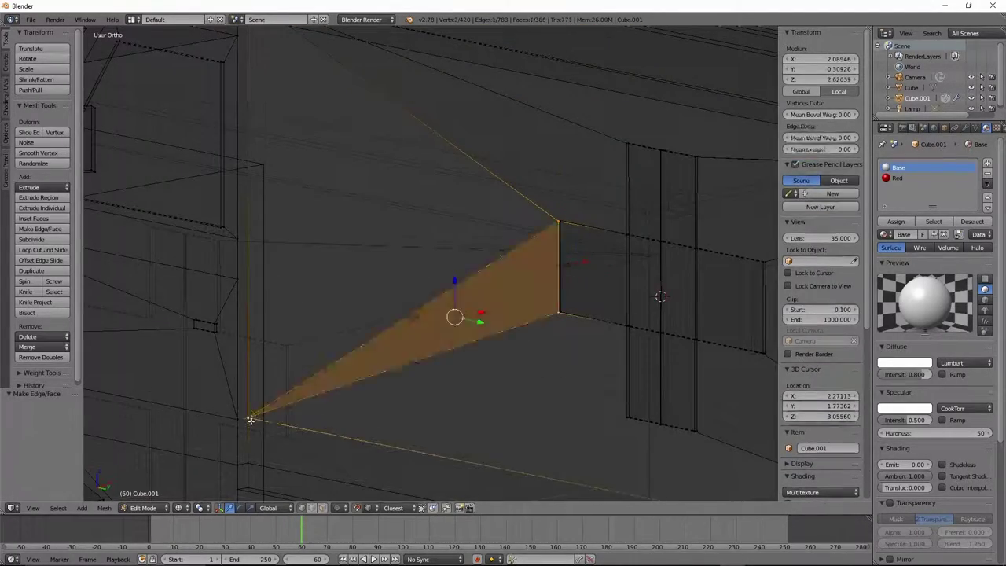
{"action": "key", "text": "f"}
{"action": "mouse_move", "coordinate": [264, 196]}
{"action": "middle_mouse_down"}
{"action": "mouse_move", "coordinate": [317, 285]}
{"action": "mouse_move", "coordinate": [580, 308]}
{"action": "middle_mouse_up"}
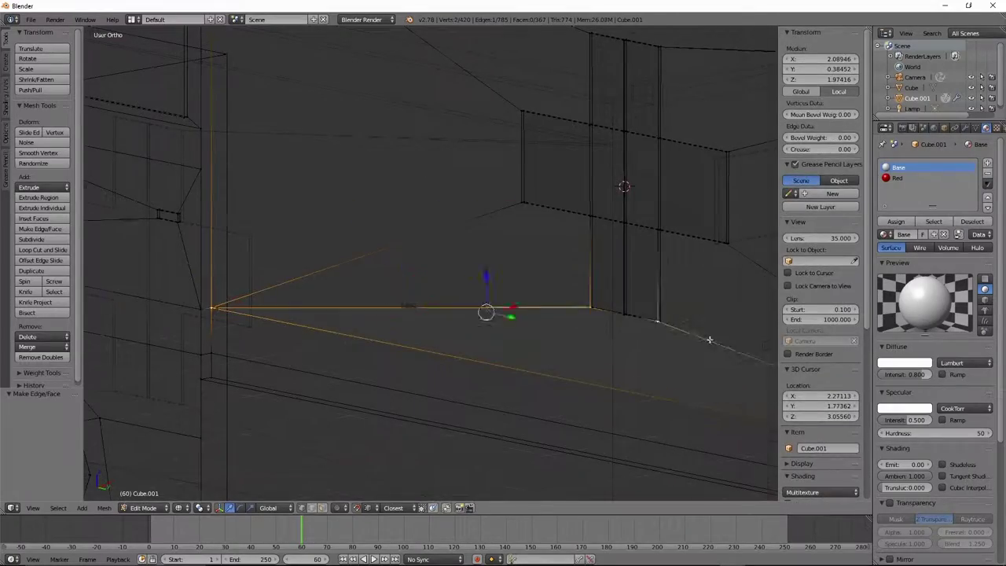
{"action": "key", "text": "f"}
{"action": "middle_click_drag", "start_coordinate": [650, 328], "coordinate": [481, 288]}
{"action": "key", "text": "z"}
{"action": "scroll", "coordinate": [419, 123], "scroll_direction": "up", "scroll_amount": 3}
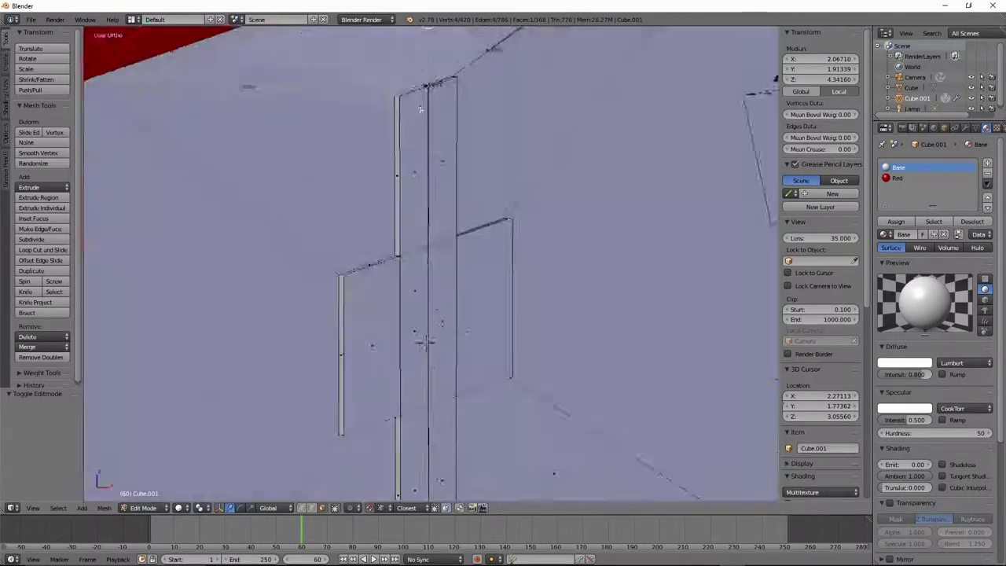
{"action": "key", "text": "Tab"}
{"action": "key", "text": "Tab"}
{"action": "scroll", "coordinate": [437, 98], "scroll_direction": "down", "scroll_amount": 5}
{"action": "scroll", "coordinate": [424, 330], "scroll_direction": "up", "scroll_amount": 5}
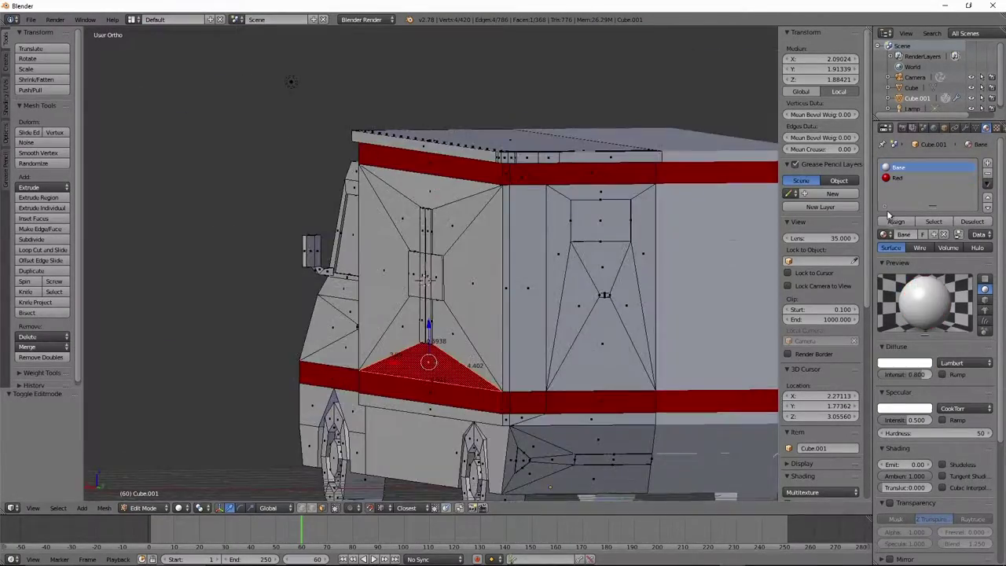
Step: Assign the white Base material to the new faces, then delete the unwanted selected faces
{"action": "left_click", "coordinate": [899, 167]}
{"action": "left_click", "coordinate": [896, 221]}
{"action": "mouse_move", "coordinate": [324, 158]}
{"action": "middle_mouse_down"}
{"action": "mouse_move", "coordinate": [415, 303]}
{"action": "mouse_move", "coordinate": [373, 147]}
{"action": "mouse_move", "coordinate": [371, 200]}
{"action": "mouse_move", "coordinate": [398, 206]}
{"action": "middle_mouse_up"}
{"action": "scroll", "coordinate": [469, 242], "scroll_direction": "up", "scroll_amount": 3}
{"action": "key", "text": "x"}
{"action": "left_click", "coordinate": [376, 304]}
Step: Move a loose front-panel vertex along X to align it from the back view
{"action": "right_click", "coordinate": [402, 208]}
{"action": "key", "text": "g"}
{"action": "left_click", "coordinate": [411, 246]}
{"action": "middle_click_drag", "start_coordinate": [411, 246], "coordinate": [416, 246]}
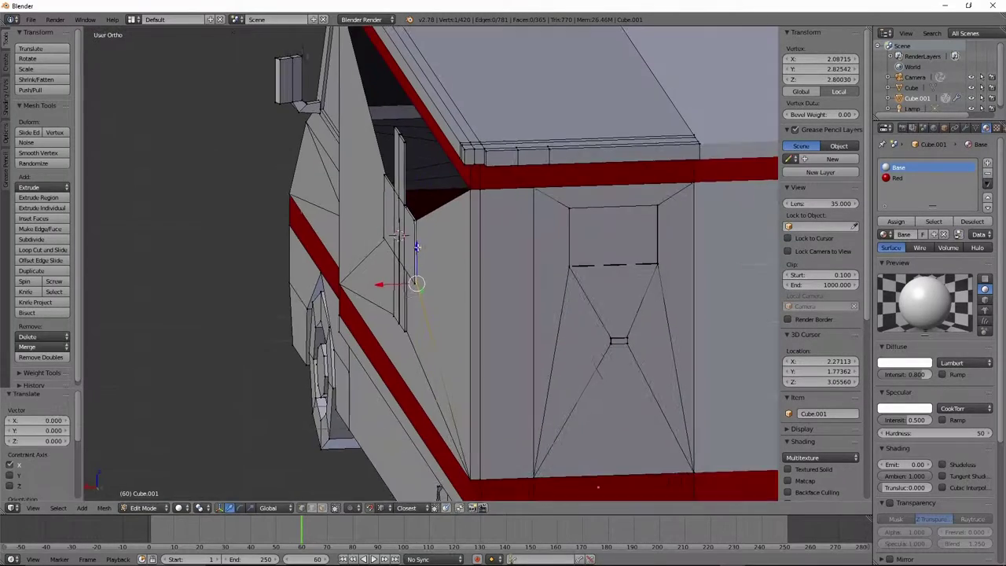
{"action": "left_click", "coordinate": [423, 321]}
{"action": "middle_click_drag", "start_coordinate": [423, 321], "coordinate": [407, 356]}
{"action": "mouse_move", "coordinate": [407, 404]}
{"action": "middle_mouse_down"}
{"action": "mouse_move", "coordinate": [348, 295]}
{"action": "mouse_move", "coordinate": [349, 397]}
{"action": "mouse_move", "coordinate": [476, 325]}
{"action": "middle_mouse_up"}
{"action": "key", "text": "ctrl+KP_1"}
{"action": "key", "text": "ctrl+KP_1"}
{"action": "key", "text": "g"}
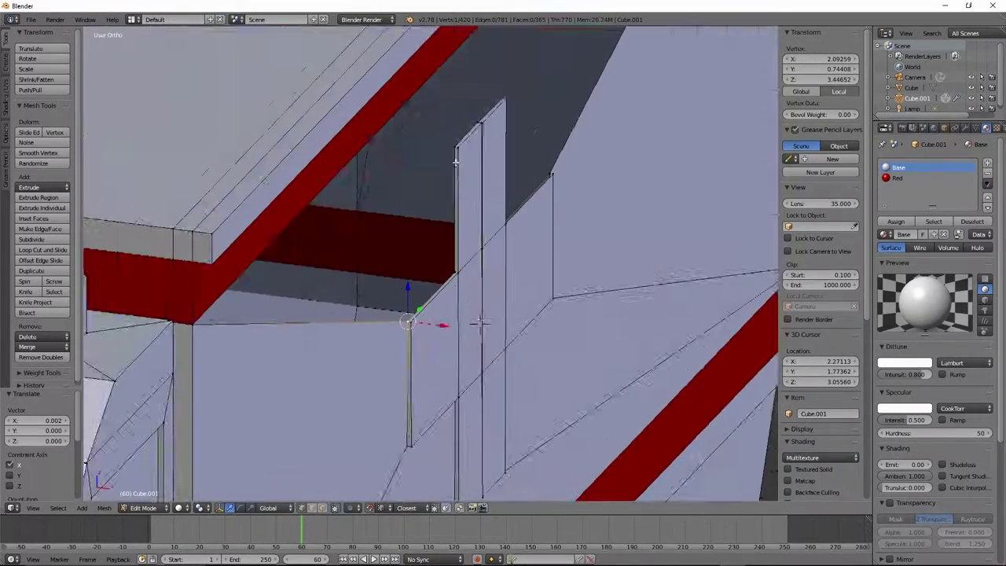
{"action": "key", "text": "ctrl+KP_1"}
{"action": "middle_click_drag", "start_coordinate": [438, 107], "coordinate": [438, 63]}
{"action": "key", "text": "ctrl+KP_1"}
{"action": "left_click", "coordinate": [264, 158]}
{"action": "mouse_move", "coordinate": [264, 158]}
{"action": "middle_mouse_down"}
{"action": "mouse_move", "coordinate": [363, 227]}
{"action": "mouse_move", "coordinate": [445, 50]}
{"action": "mouse_move", "coordinate": [291, 382]}
{"action": "middle_mouse_up"}
Step: Delete the stray face groups, edges and lower faces from the front panel
{"action": "key", "text": "Tab"}
{"action": "key", "text": "Tab"}
{"action": "left_click_drag", "start_coordinate": [292, 382], "coordinate": [489, 458]}
{"action": "key", "text": "x"}
{"action": "left_click", "coordinate": [489, 470]}
{"action": "middle_click_drag", "start_coordinate": [489, 470], "coordinate": [360, 378]}
{"action": "key", "text": "a"}
{"action": "middle_click_drag", "start_coordinate": [358, 211], "coordinate": [435, 132]}
{"action": "left_click", "coordinate": [369, 187]}
{"action": "middle_click_drag", "start_coordinate": [268, 139], "coordinate": [684, 393]}
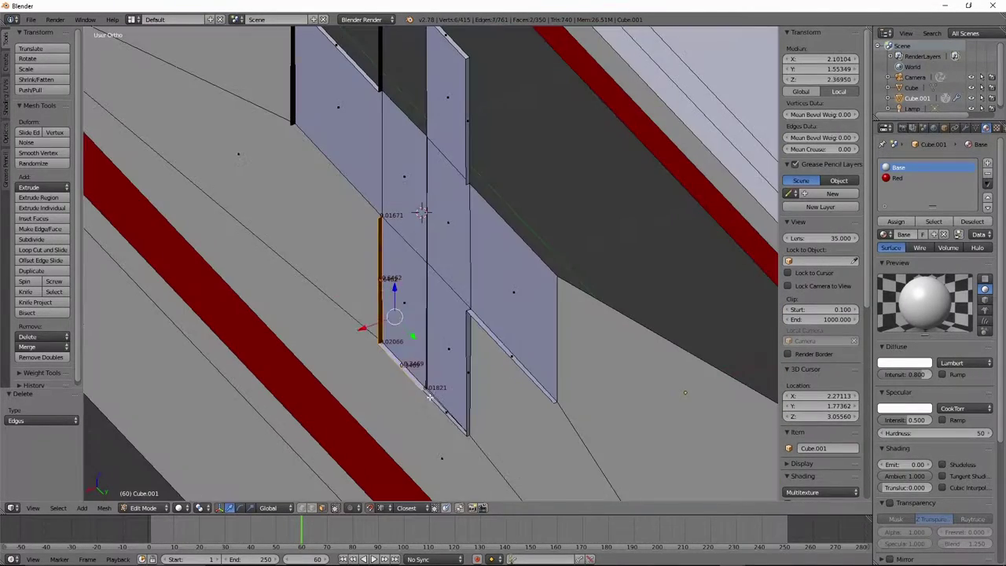
{"action": "key", "text": "x"}
{"action": "left_click", "coordinate": [451, 318]}
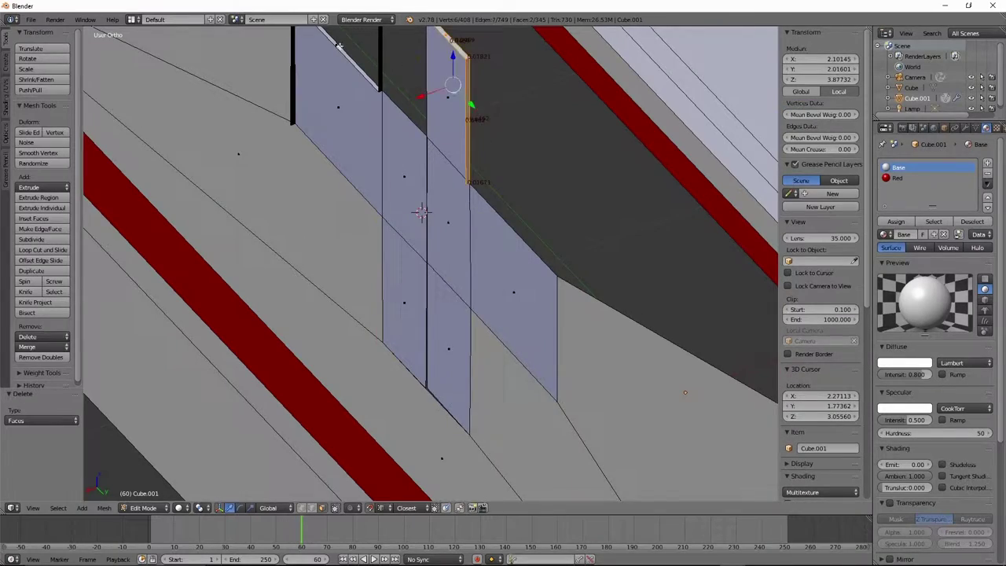
Step: Select the panel edges and all geometry, then fill the remaining gap with a face
{"action": "middle_click_drag", "start_coordinate": [685, 392], "coordinate": [359, 252]}
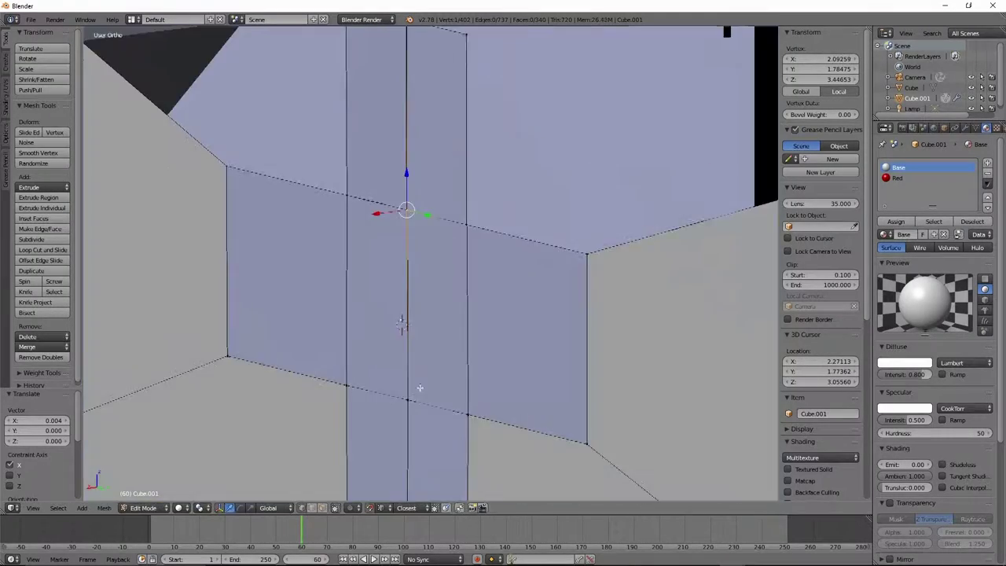
{"action": "key", "text": "a"}
{"action": "key", "text": "f"}
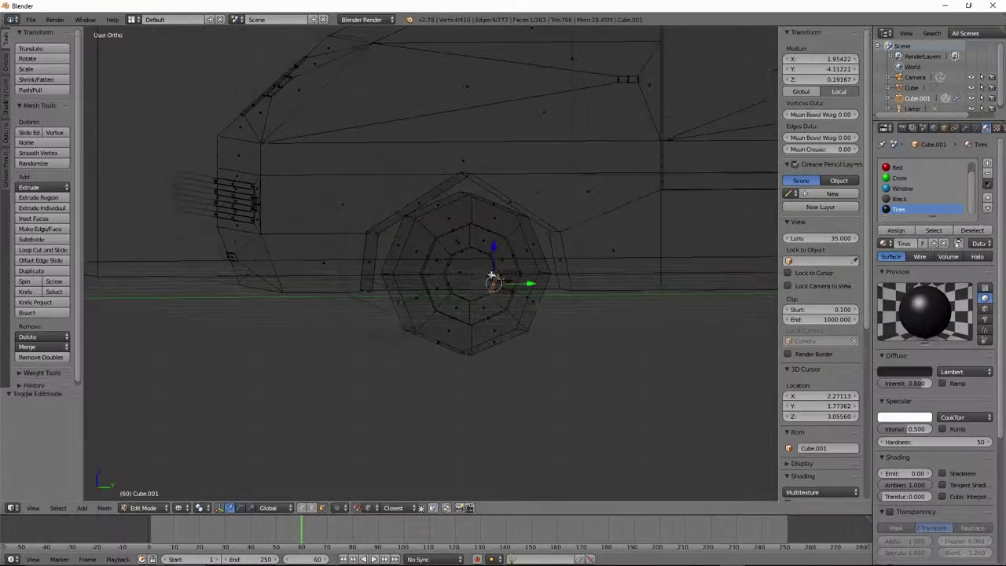
Step: Circle-select the wheel hub ring faces and create a new Grey material in a new slot
{"action": "key", "text": "a"}
{"action": "key", "text": "c"}
{"action": "left_click_drag", "start_coordinate": [581, 290], "coordinate": [436, 154]}
{"action": "left_click_drag", "start_coordinate": [548, 224], "coordinate": [541, 241]}
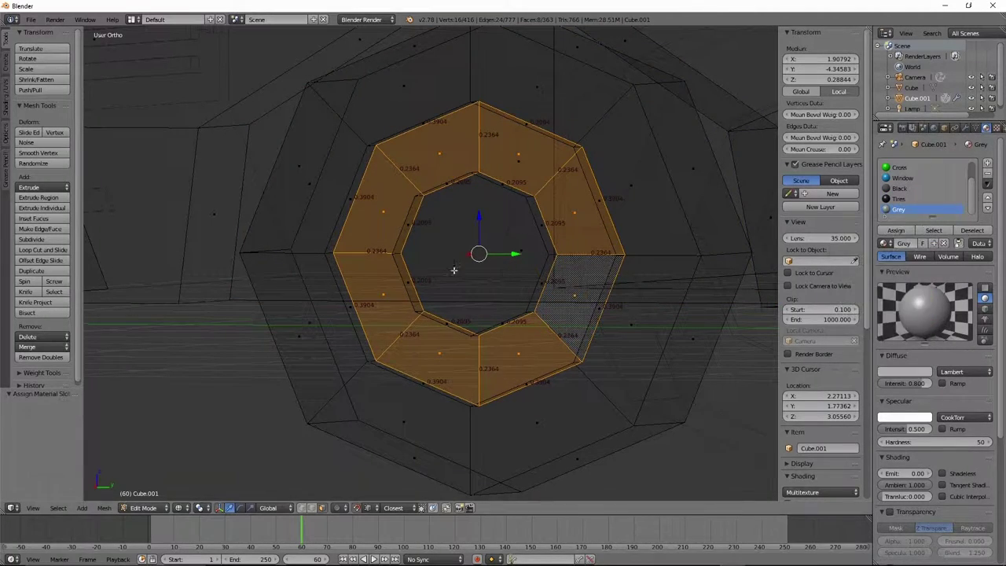
{"action": "right_click", "coordinate": [450, 180], "text": "alt"}
{"action": "left_click", "coordinate": [987, 162]}
{"action": "left_click", "coordinate": [912, 243]}
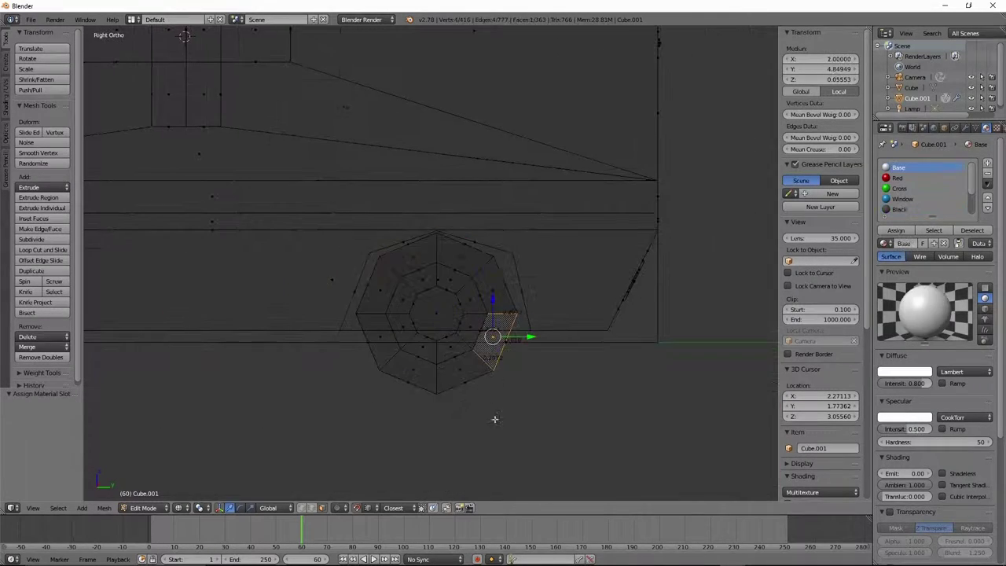
Step: Delete the extra faces, assign Grey to the lower bodywork strip, and add LightGrey
{"action": "left_click", "coordinate": [428, 308]}
{"action": "key", "text": "c"}
{"action": "left_click_drag", "start_coordinate": [382, 336], "coordinate": [317, 287]}
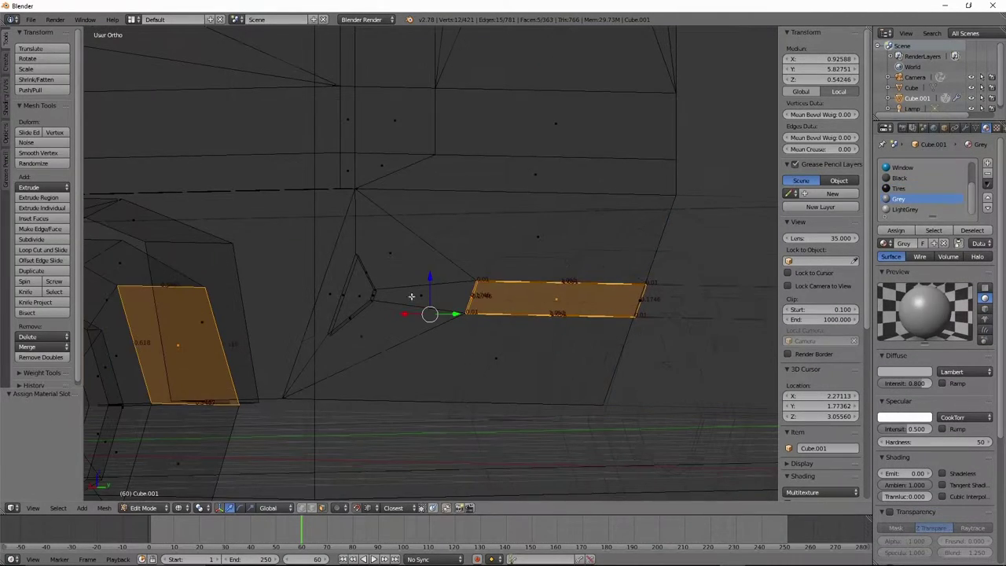
{"action": "left_click", "coordinate": [885, 228]}
{"action": "left_click", "coordinate": [945, 243]}
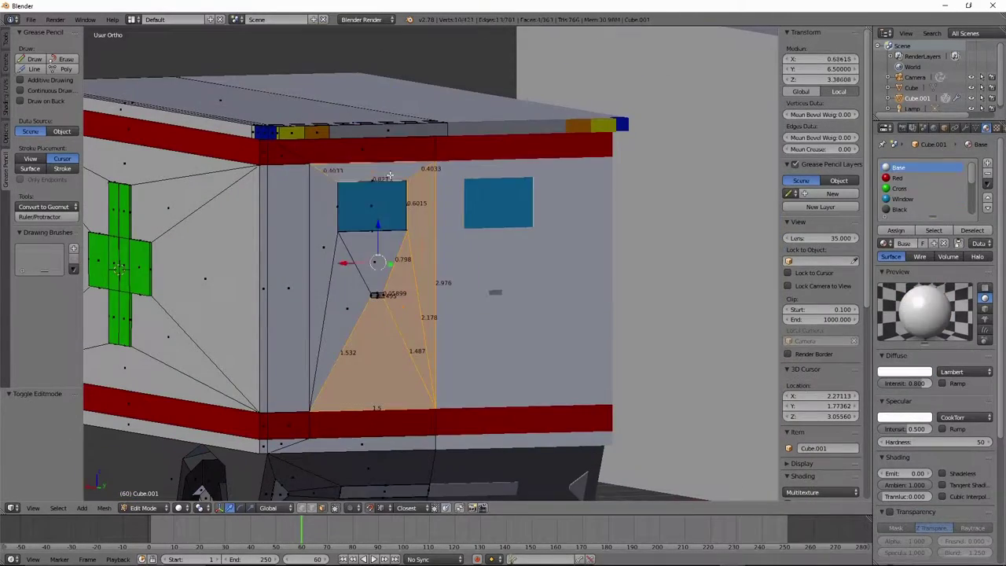
Step: Assign the Grey material to the selected faces
{"action": "left_click", "coordinate": [899, 209]}
{"action": "left_click", "coordinate": [895, 230]}
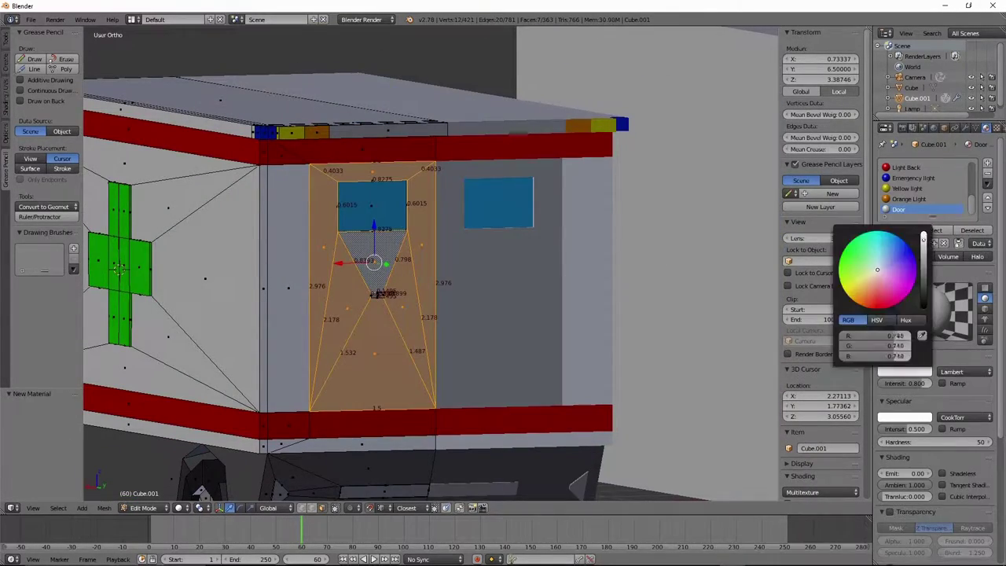